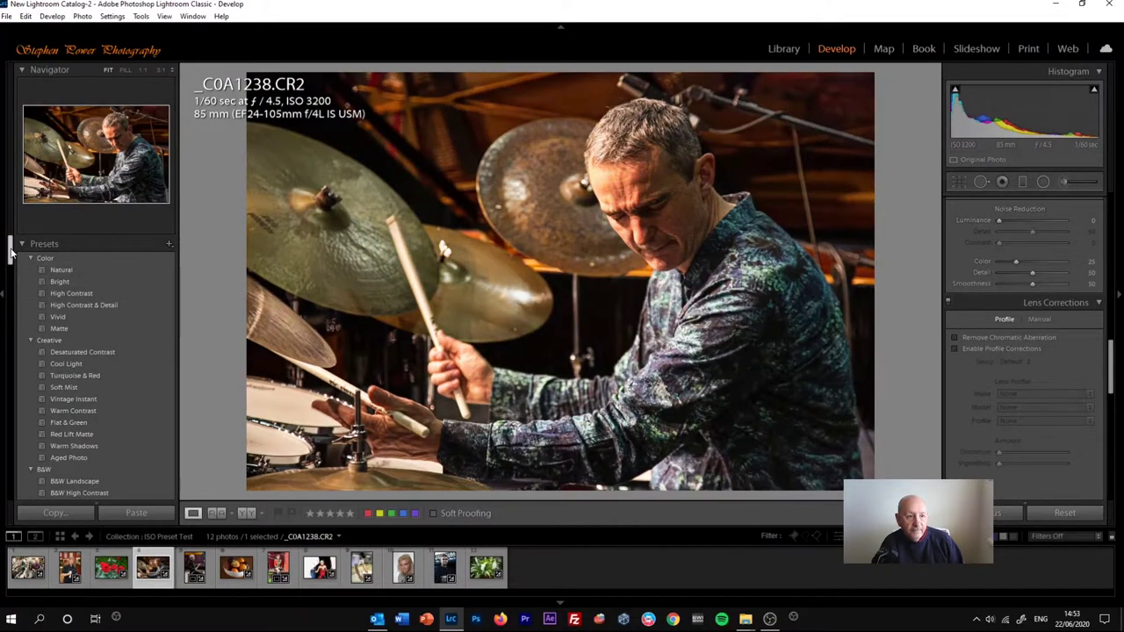
scroll(11, 254, "down", 1)
scroll(11, 255, "down", 3)
scroll(11, 262, "down", 3)
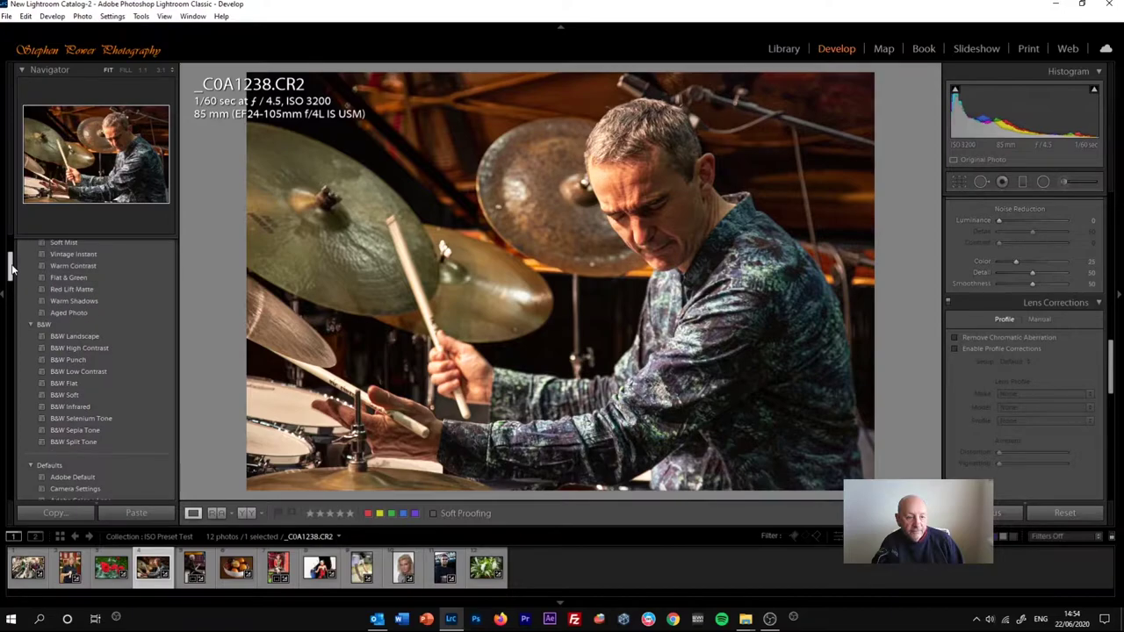
scroll(10, 268, "down", 2)
scroll(10, 274, "down", 5)
scroll(11, 284, "down", 3)
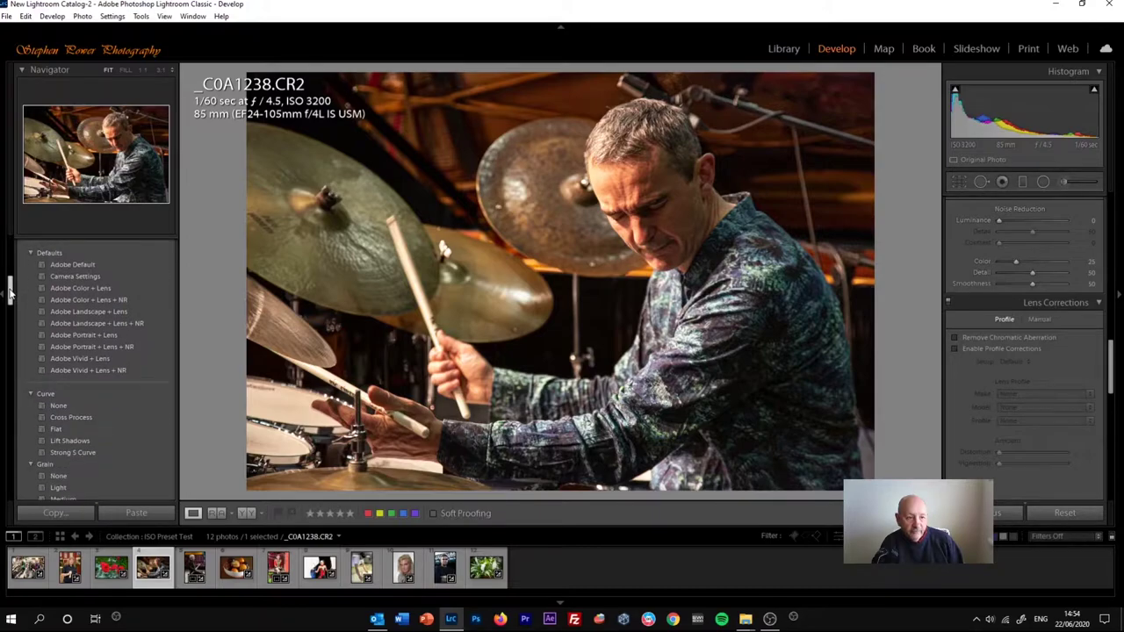
scroll(10, 294, "down", 3)
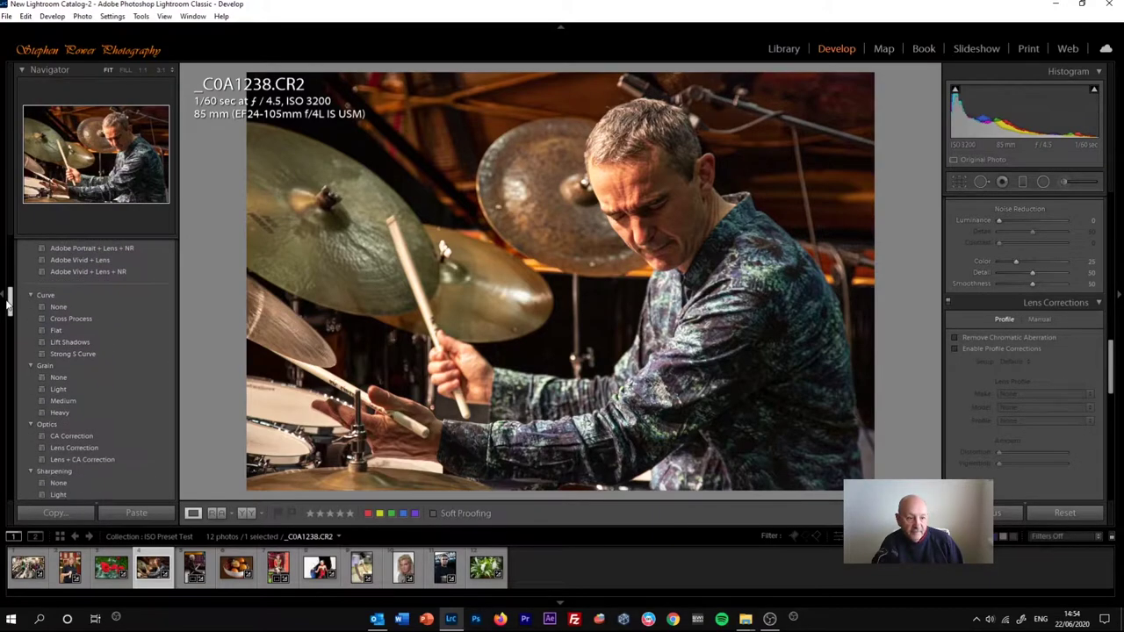
scroll(8, 298, "down", 1)
scroll(7, 299, "down", 5)
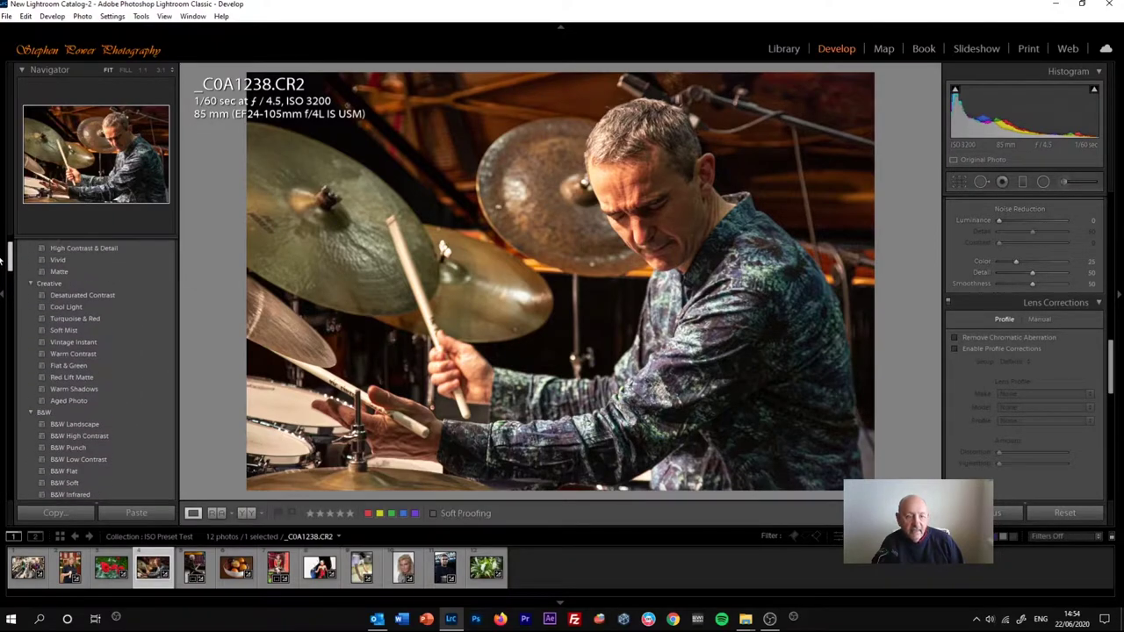
scroll(3, 255, "up", 1)
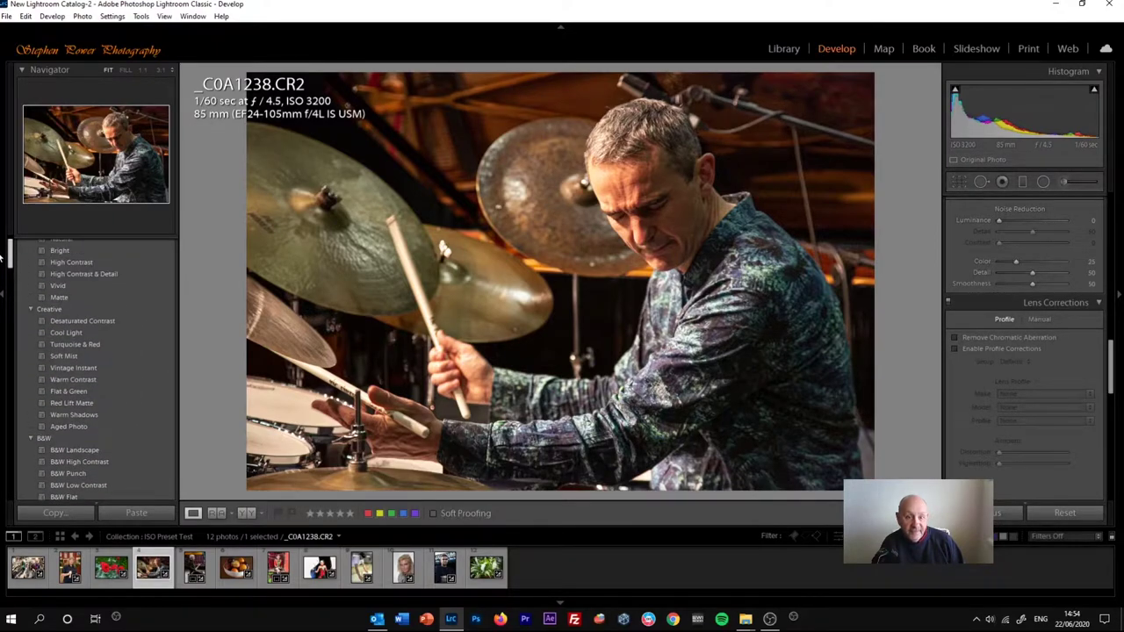
scroll(3, 254, "up", 1)
scroll(3, 255, "up", 2)
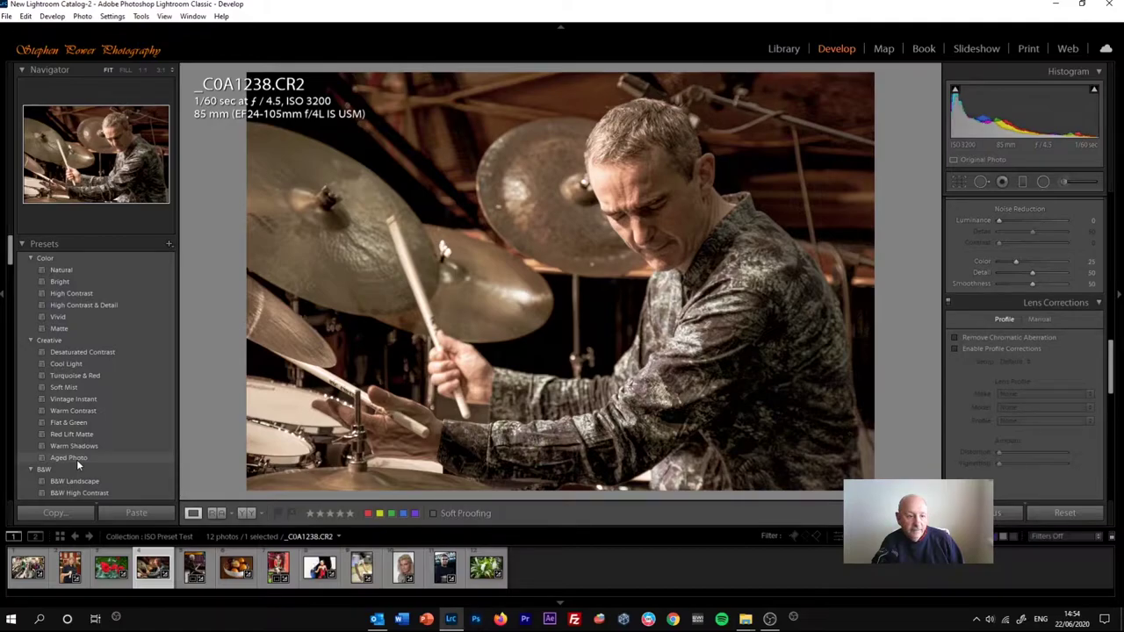
scroll(77, 459, "down", 5)
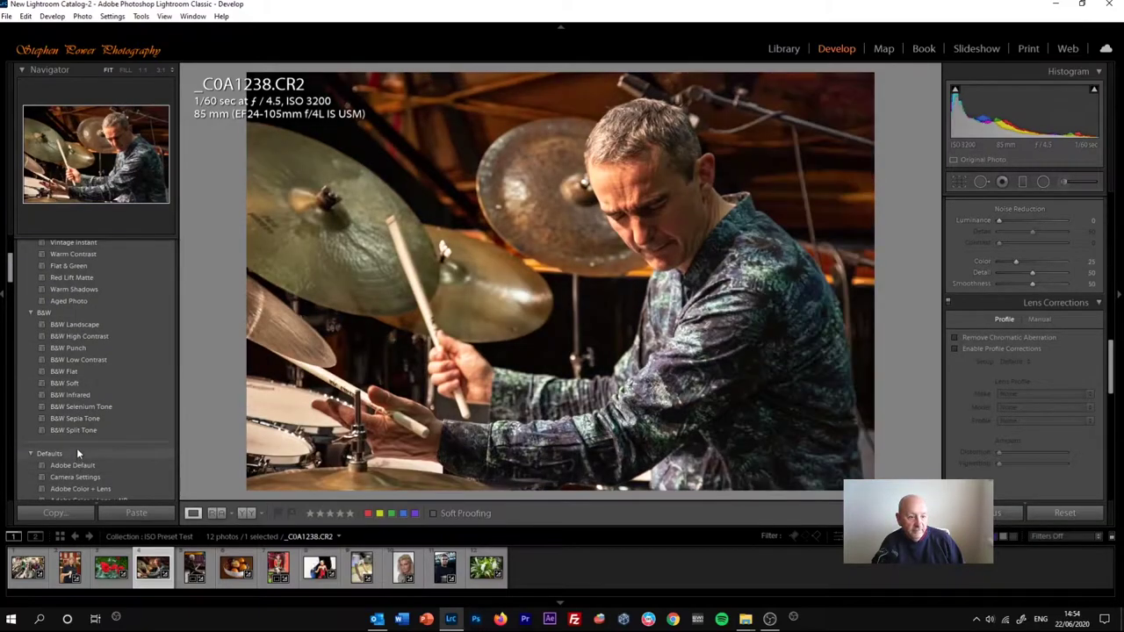
left_click(78, 347)
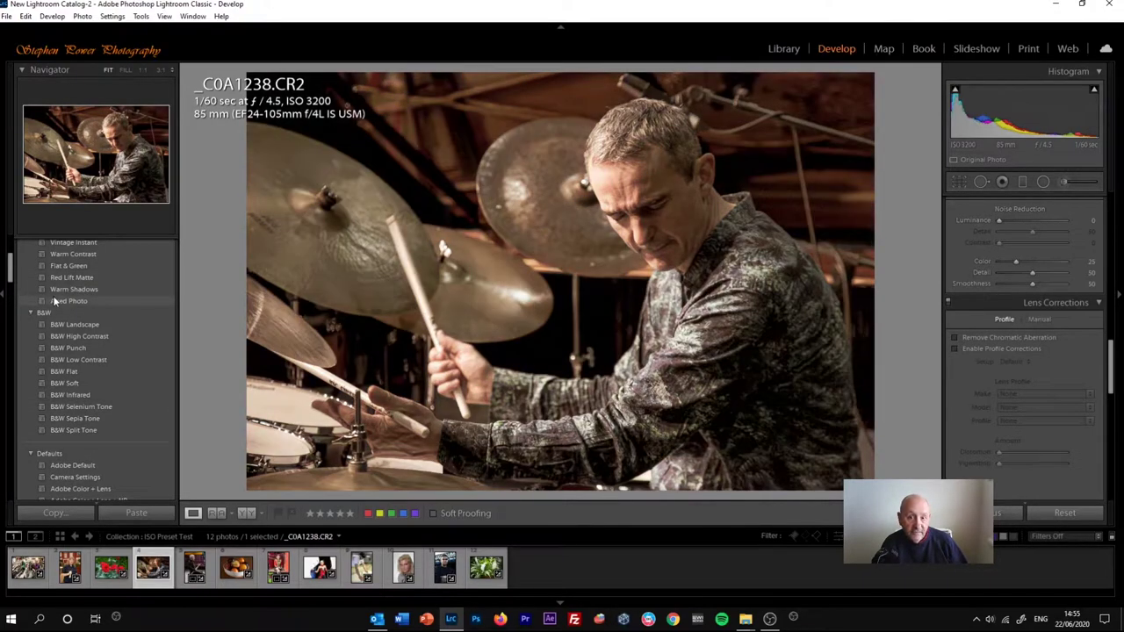
scroll(12, 275, "down", 1)
left_click_drag(11, 274, 10, 288)
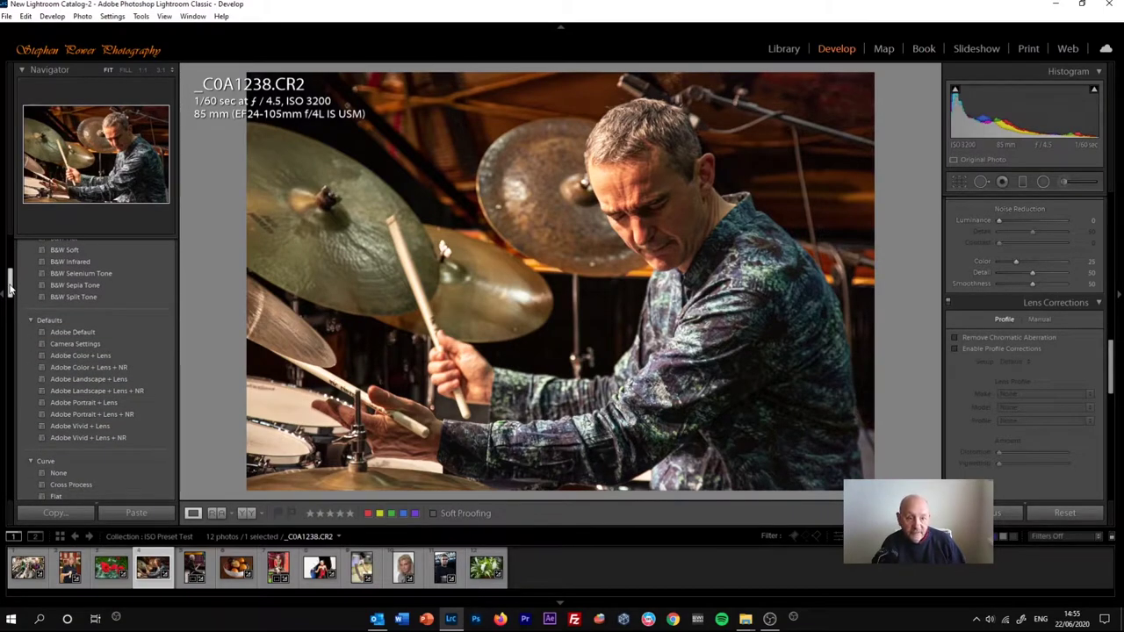
left_click_drag(10, 288, 14, 248)
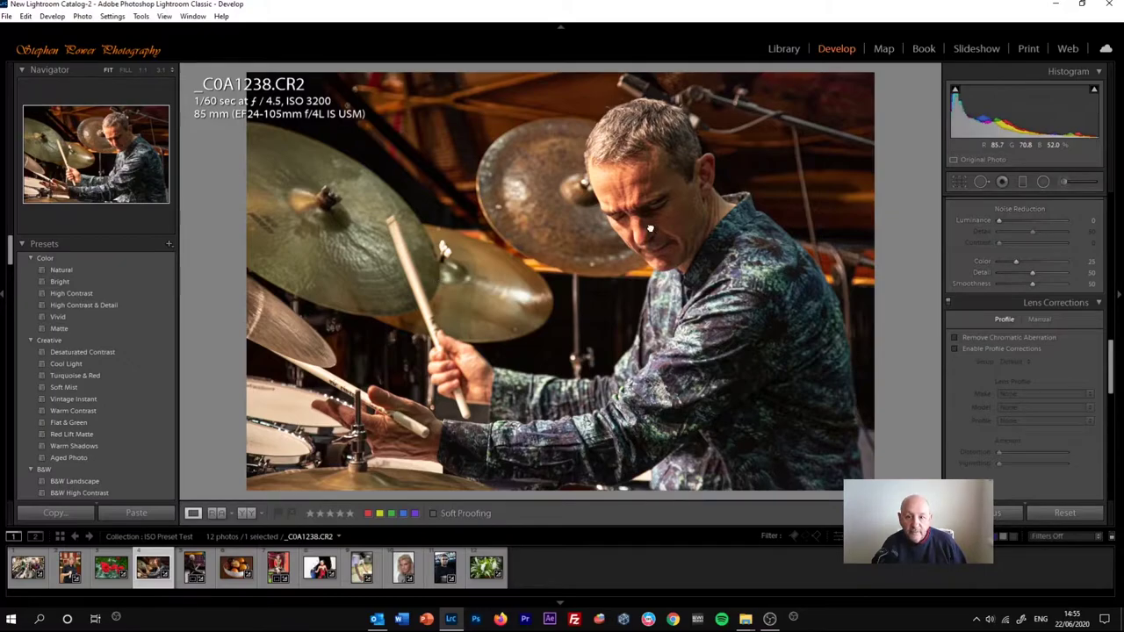
Step: View the drummer's face in _C0A1238.CR2 at 1:1 and pan around to inspect the ISO 3200 grain
left_click(650, 228)
left_click_drag(695, 228, 459, 343)
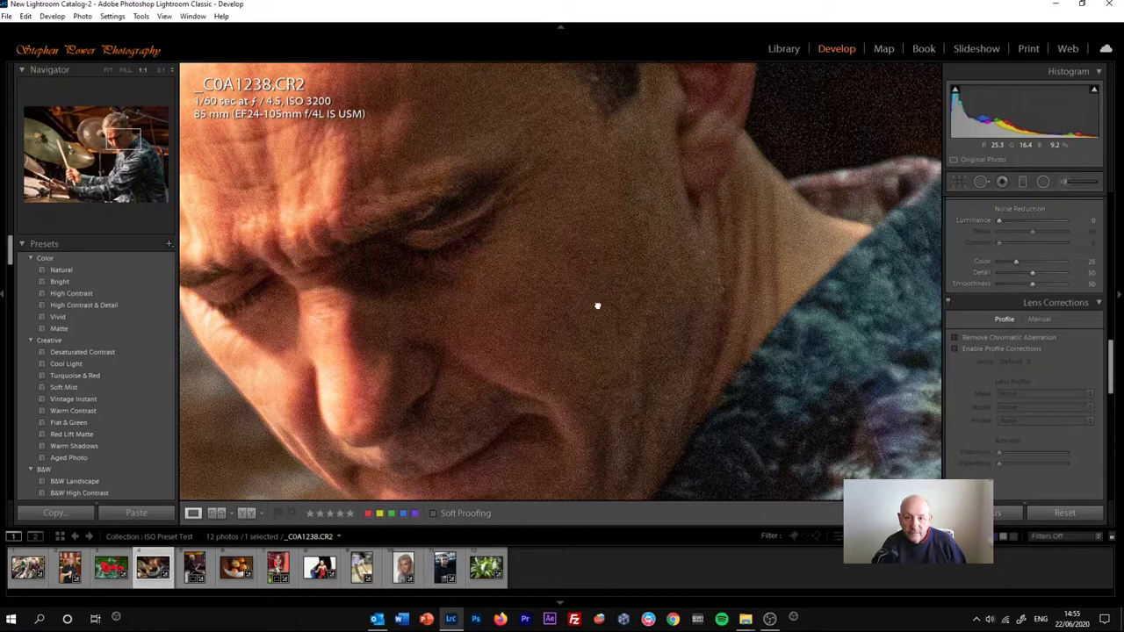
left_click_drag(597, 307, 617, 321)
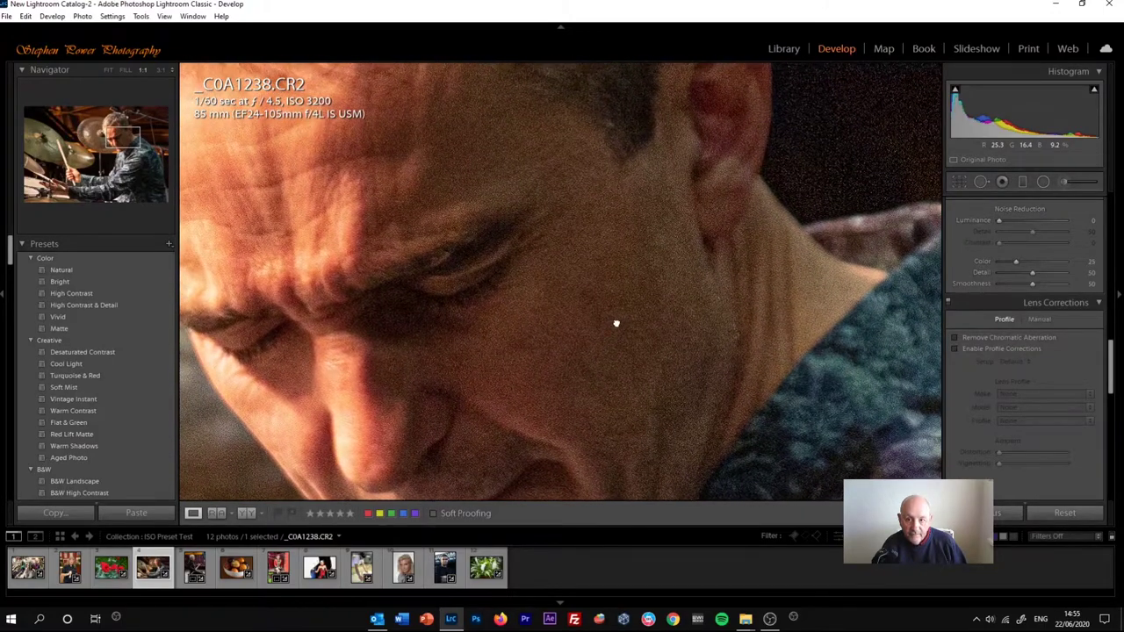
left_click_drag(616, 323, 642, 342)
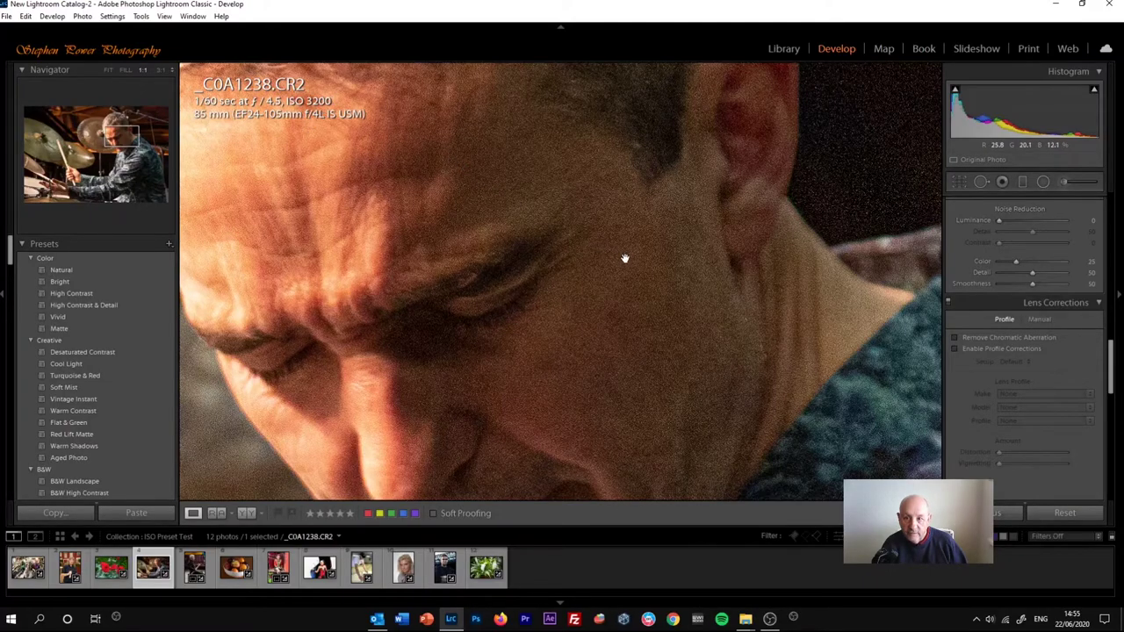
left_click_drag(597, 301, 711, 225)
left_click_drag(631, 284, 474, 330)
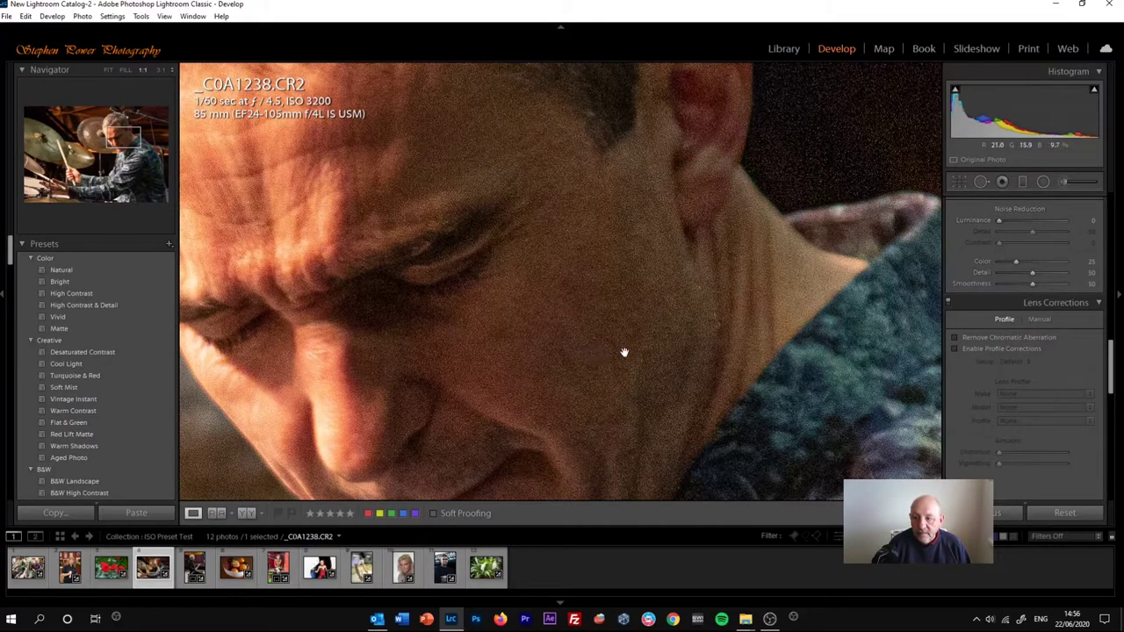
Step: Bring the adjustments panel back and nudge the Luminance noise reduction slider up slightly
left_click(1117, 376)
left_click(1119, 292)
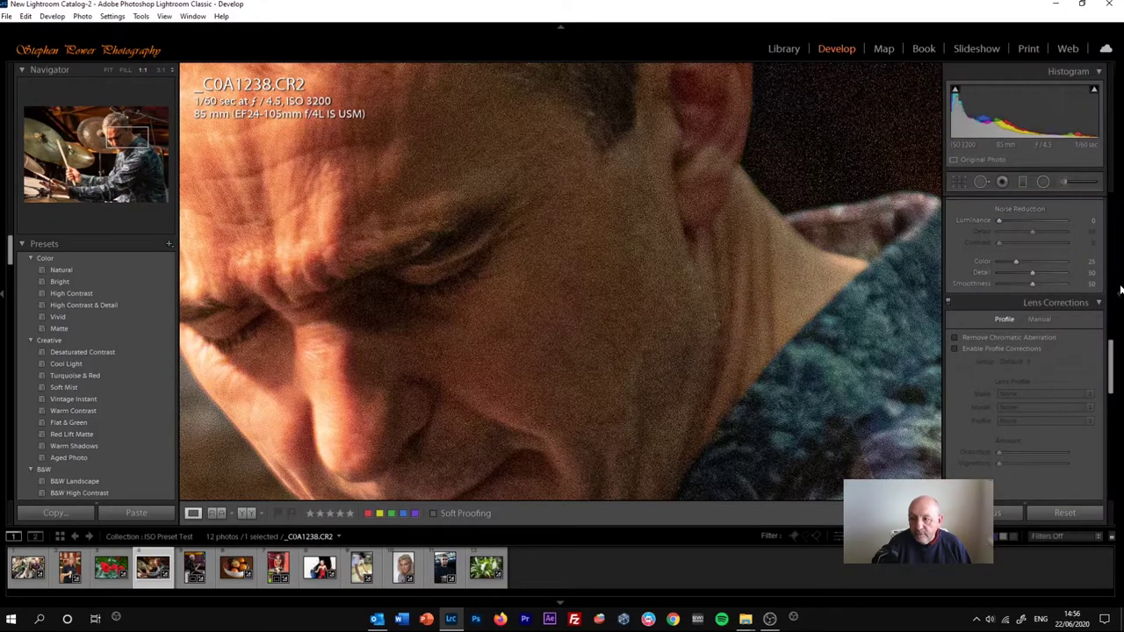
scroll(1109, 352, "up", 1)
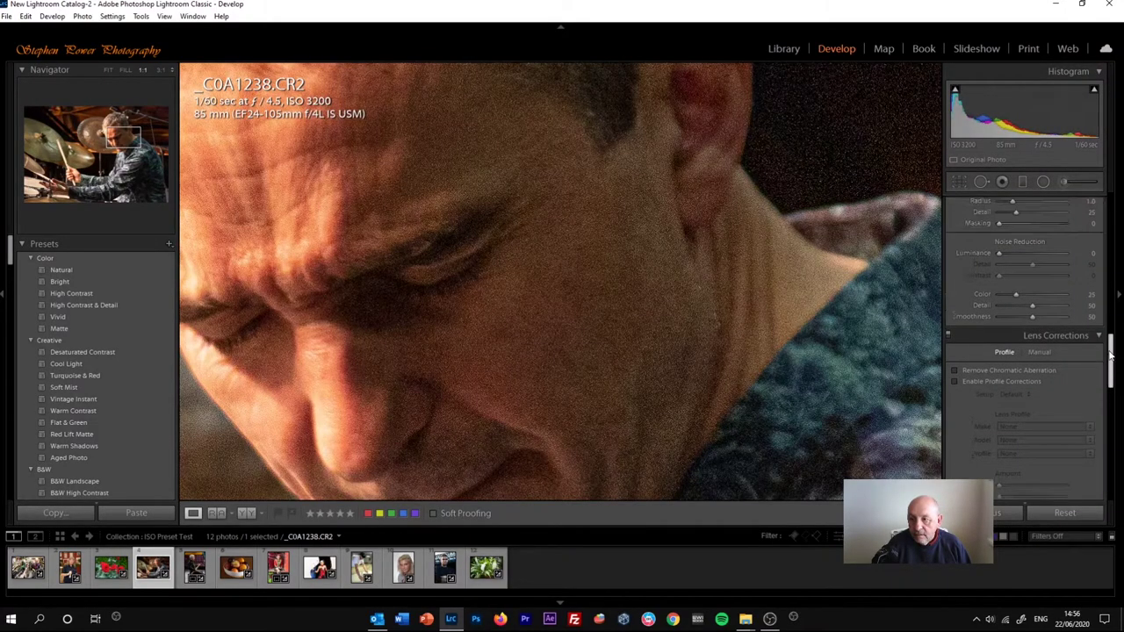
mouse_move(1109, 351)
left_mouse_down()
mouse_move(1111, 312)
mouse_move(1106, 349)
left_mouse_up()
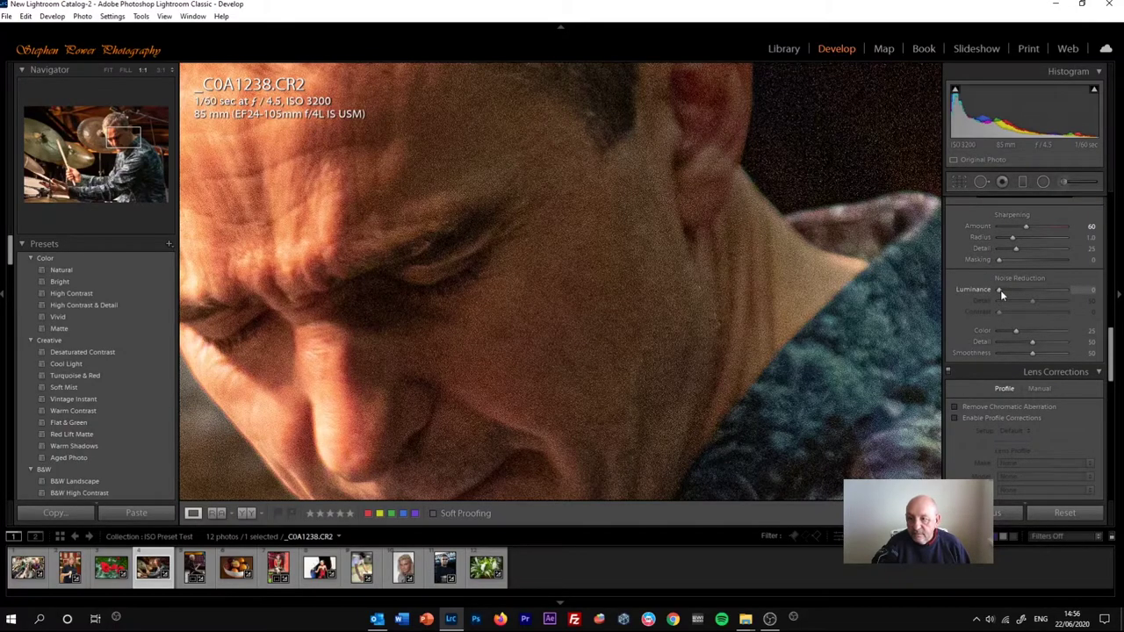
left_click_drag(1000, 290, 1005, 294)
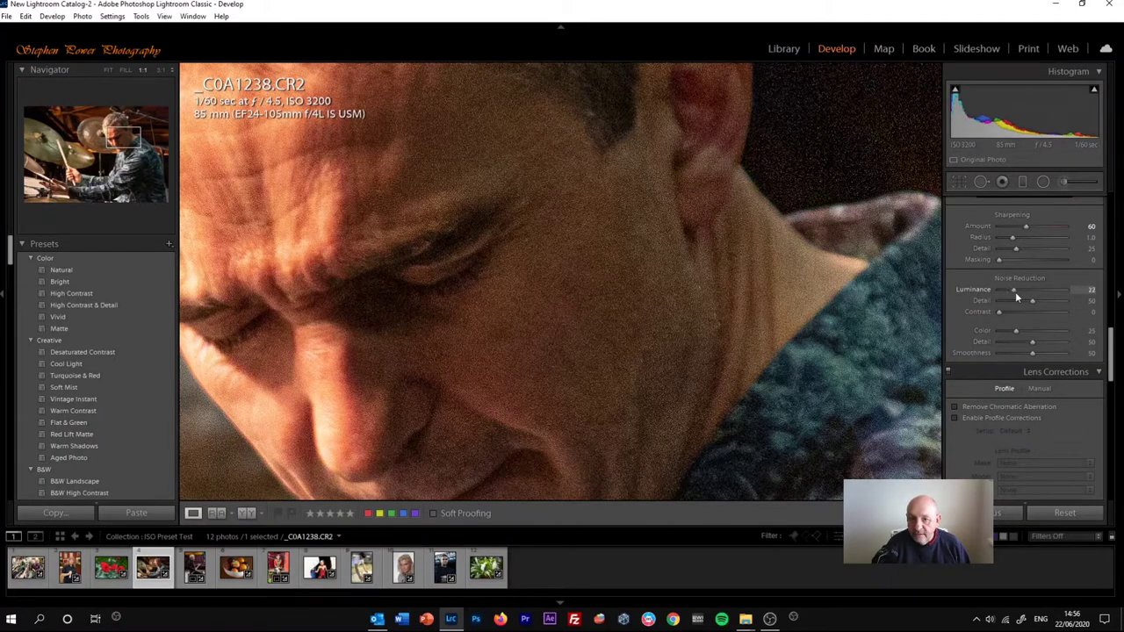
left_click_drag(1018, 291, 1019, 291)
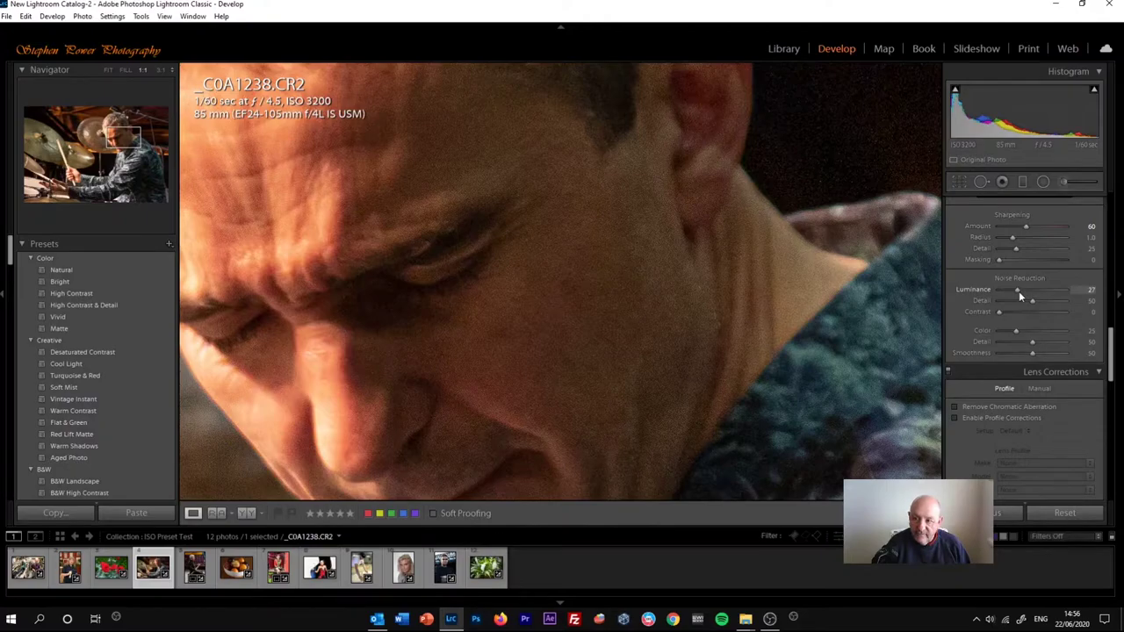
Step: Enter a Luminance amount of 25, then drag the slider up to 82
left_click(1089, 291)
type("26")
key("Return")
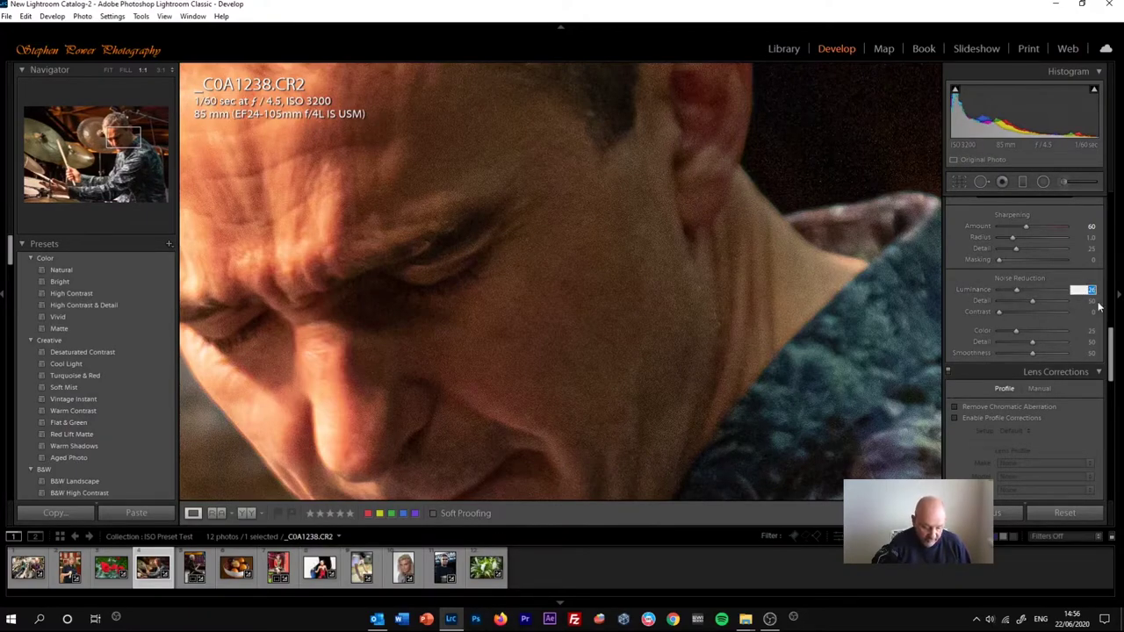
type("25")
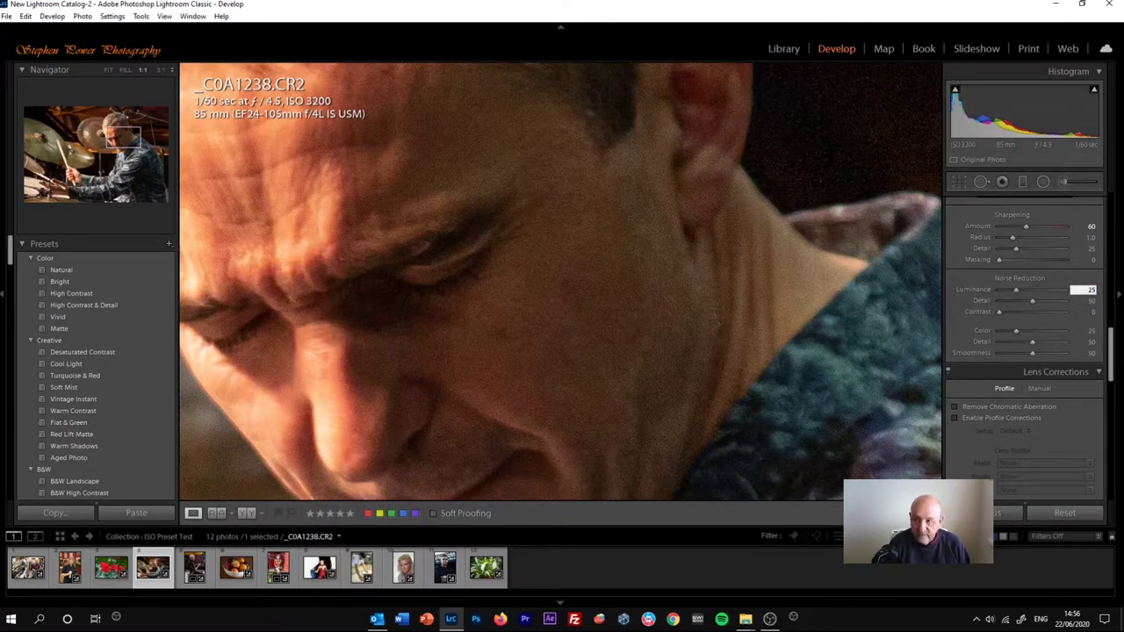
key("Return")
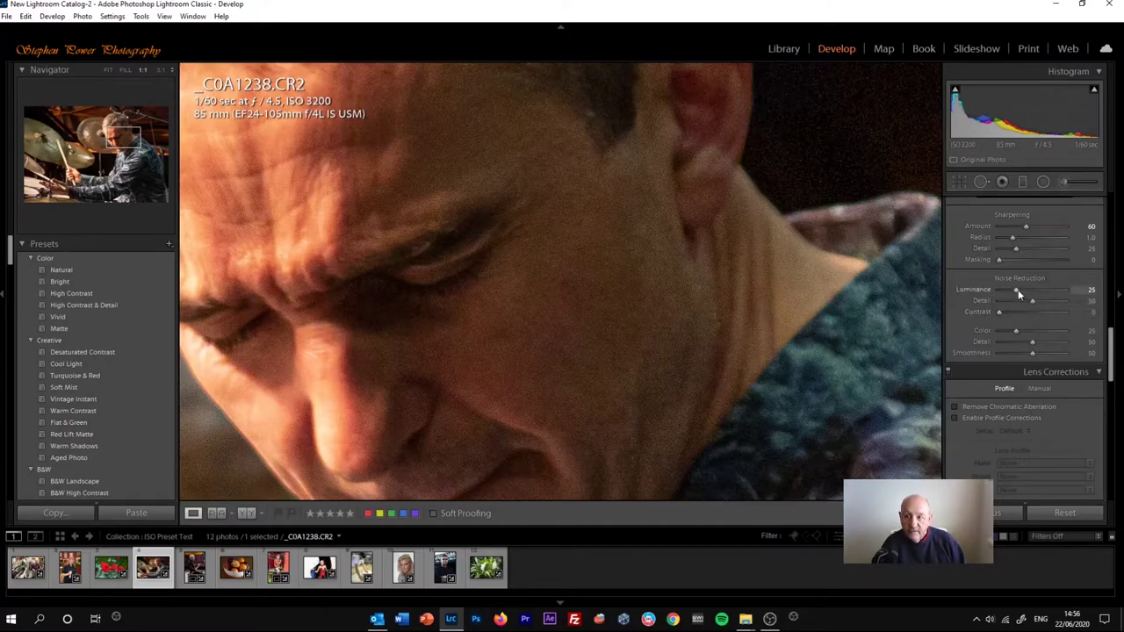
left_click_drag(1017, 293, 1058, 296)
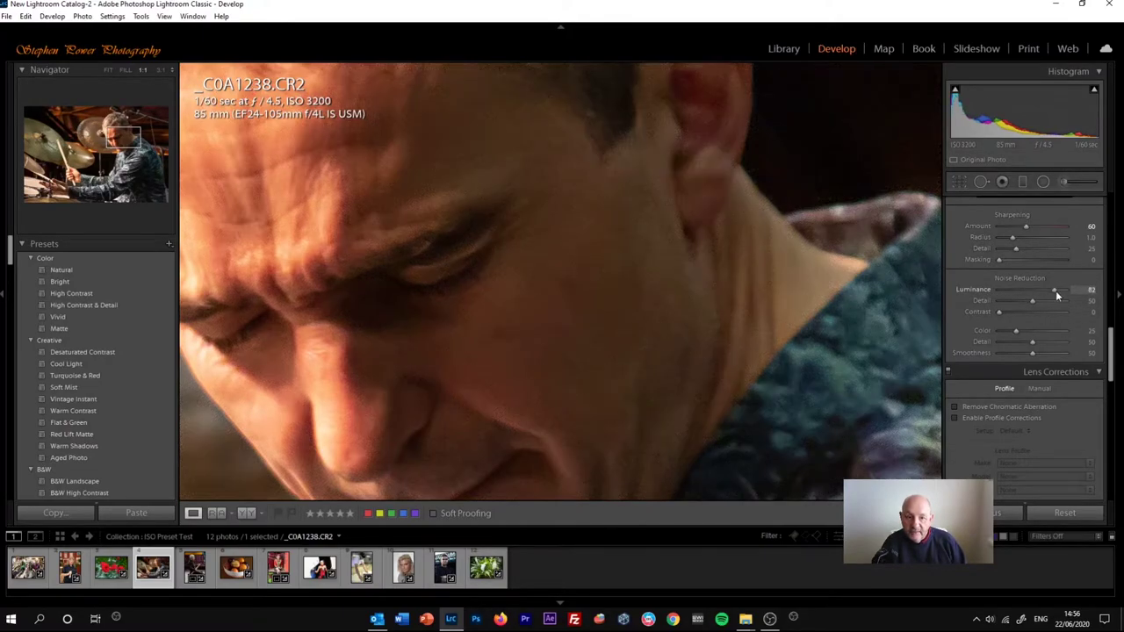
Step: Check the face at 1:1, set Luminance noise reduction back to 25, and return to the full view
left_click(659, 329)
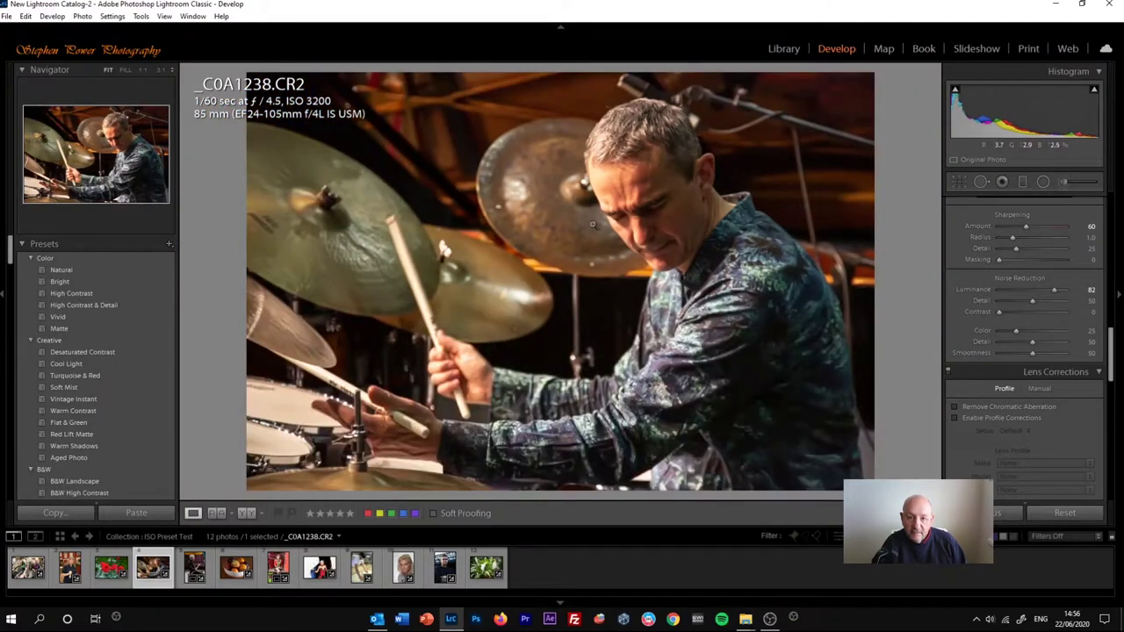
left_click(645, 226)
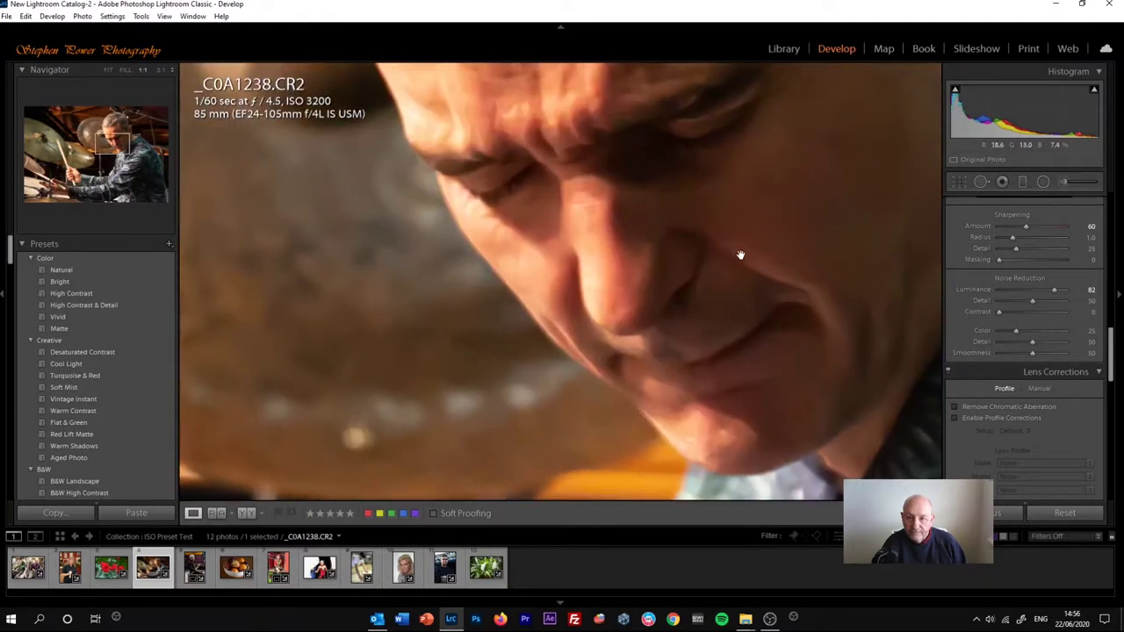
left_click(1090, 290)
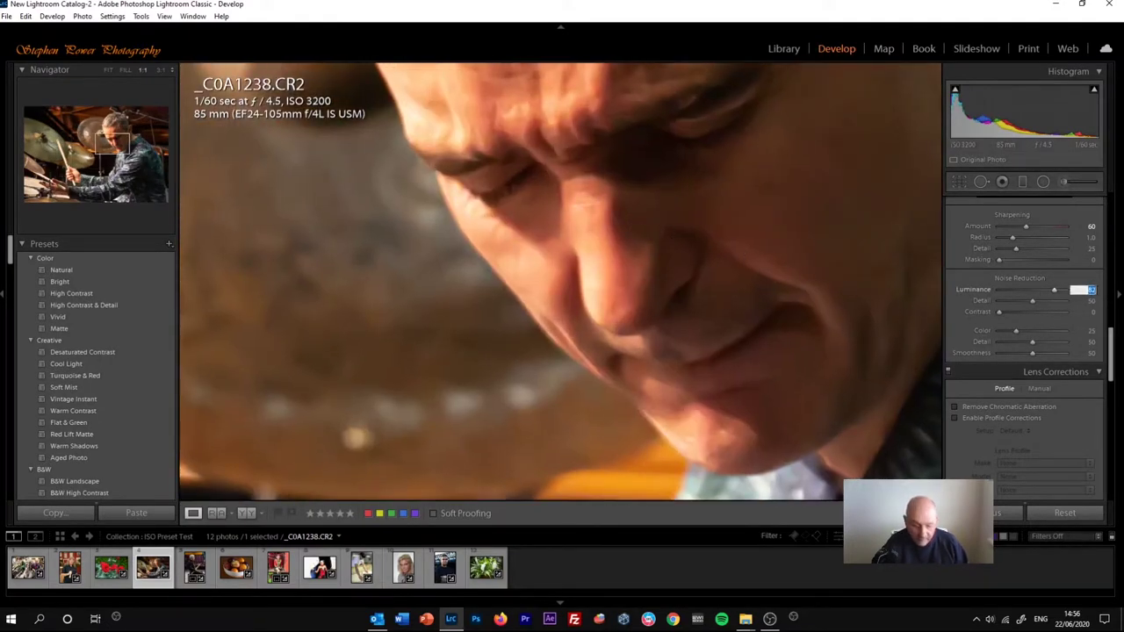
type("25")
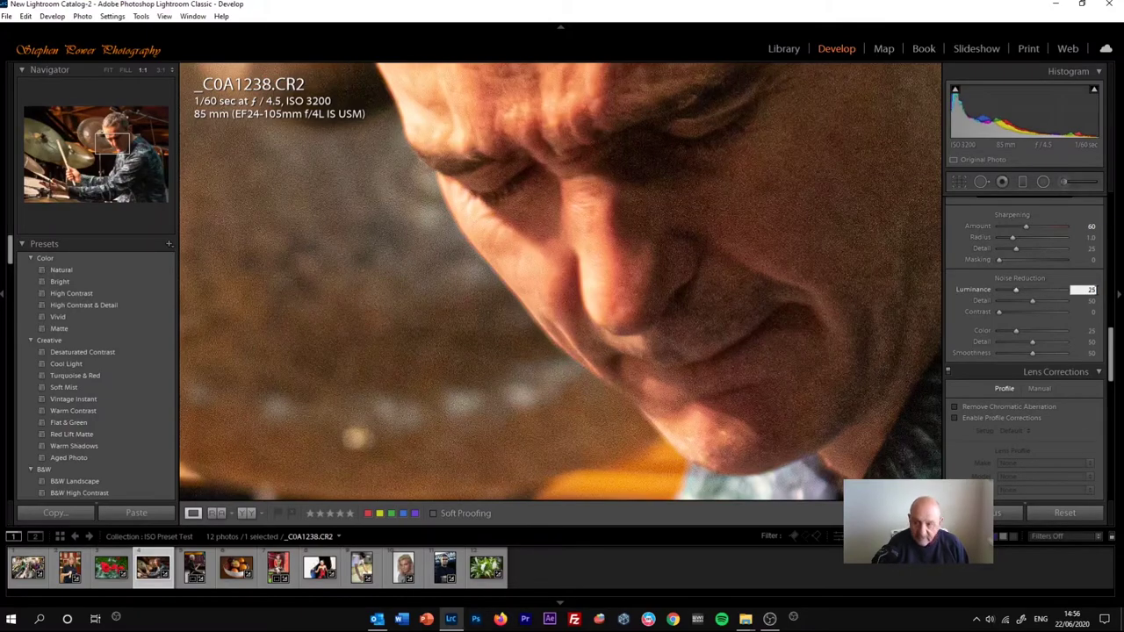
key("Return")
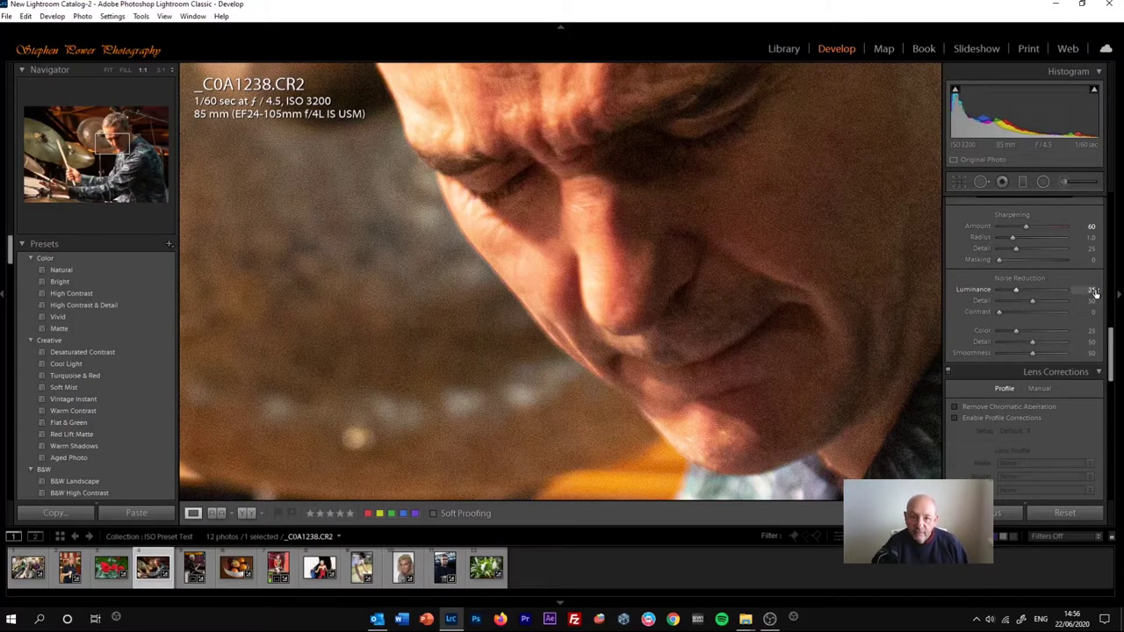
left_click_drag(770, 206, 529, 328)
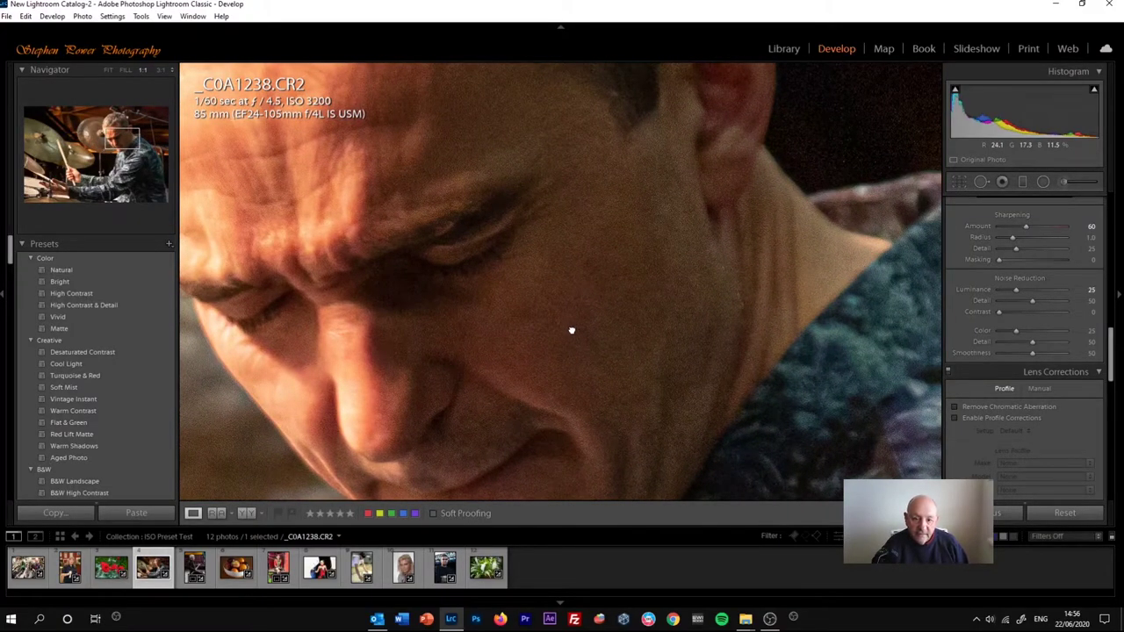
left_click(572, 331)
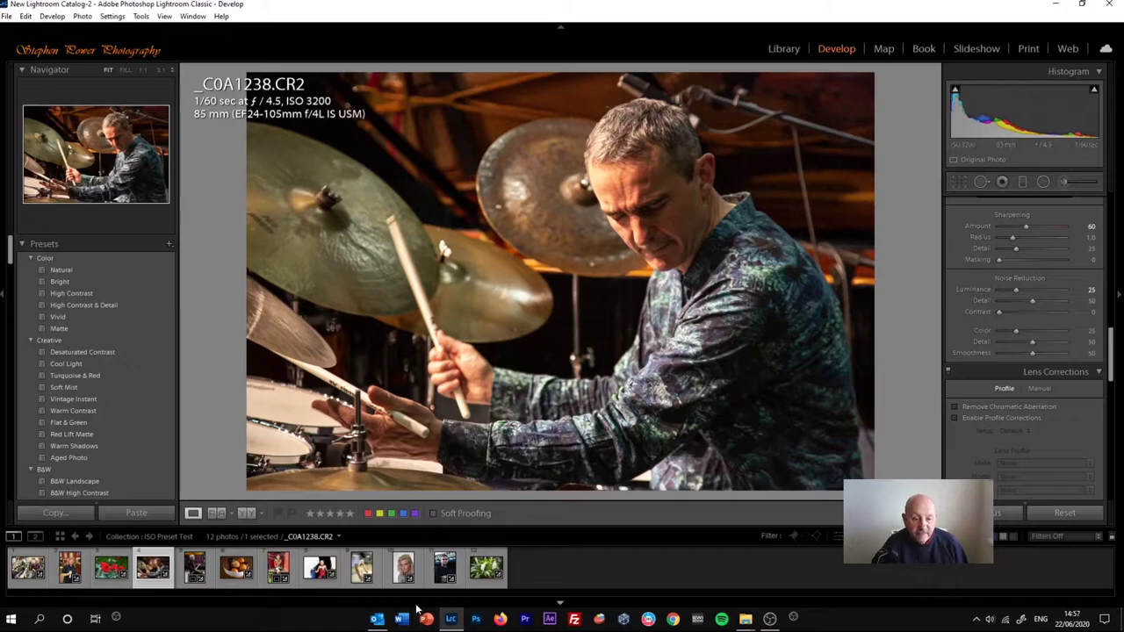
Step: Open the ISO 100 portrait _C0A8953.CR2, inspect its hair at 1:1, and add the drummer photo to the selection
left_click(404, 569)
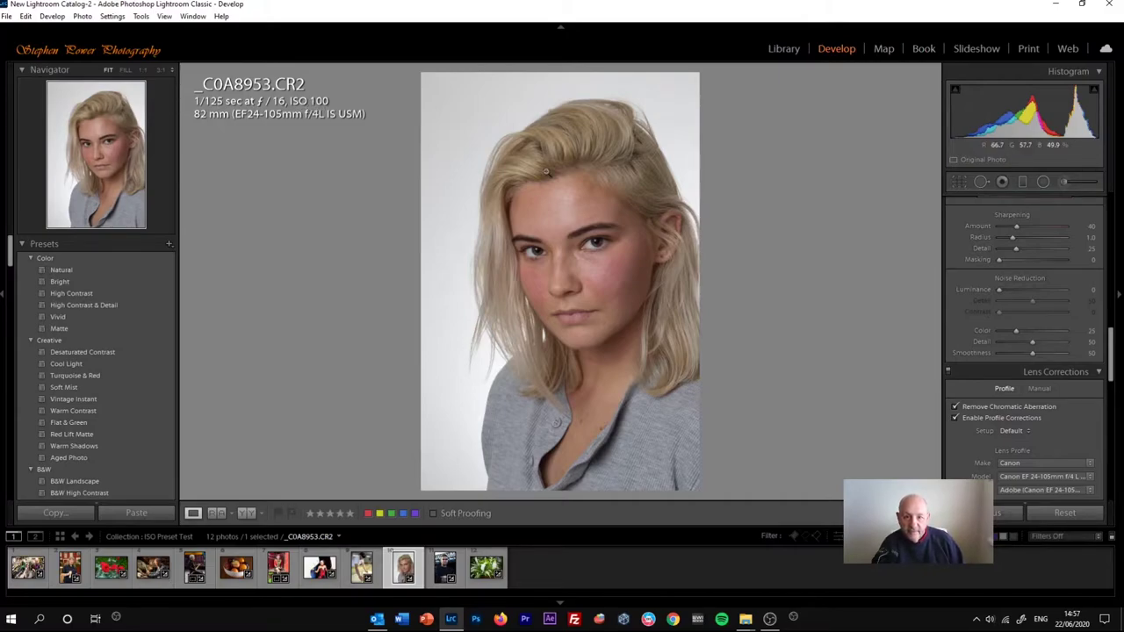
left_click(542, 167)
left_click_drag(483, 193, 542, 198)
left_click(582, 228)
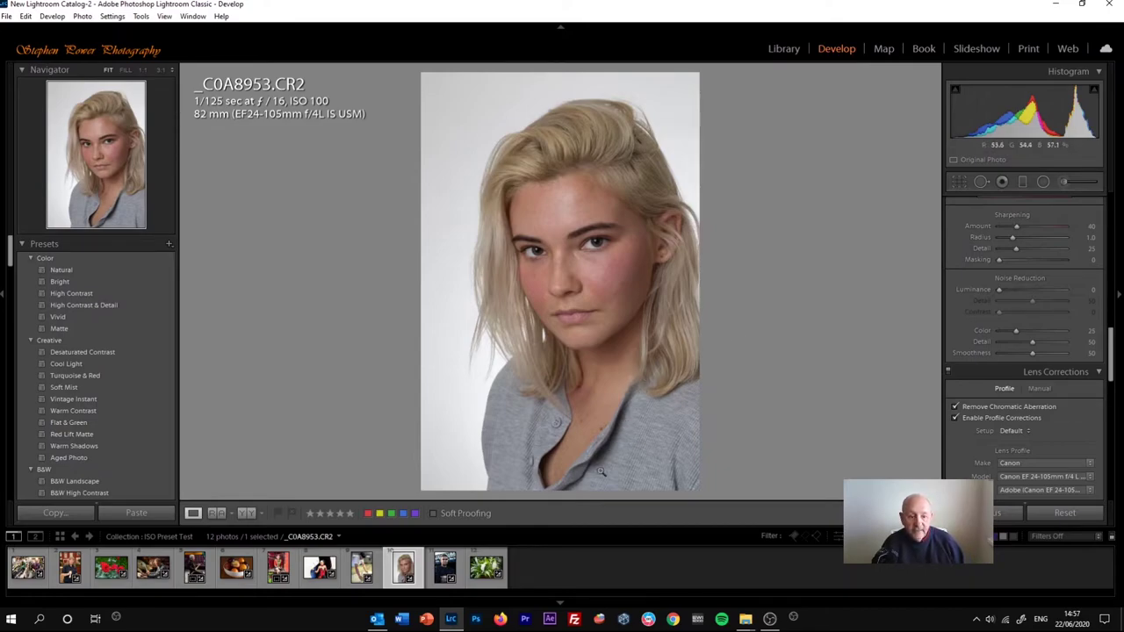
left_click(160, 558, "ctrl")
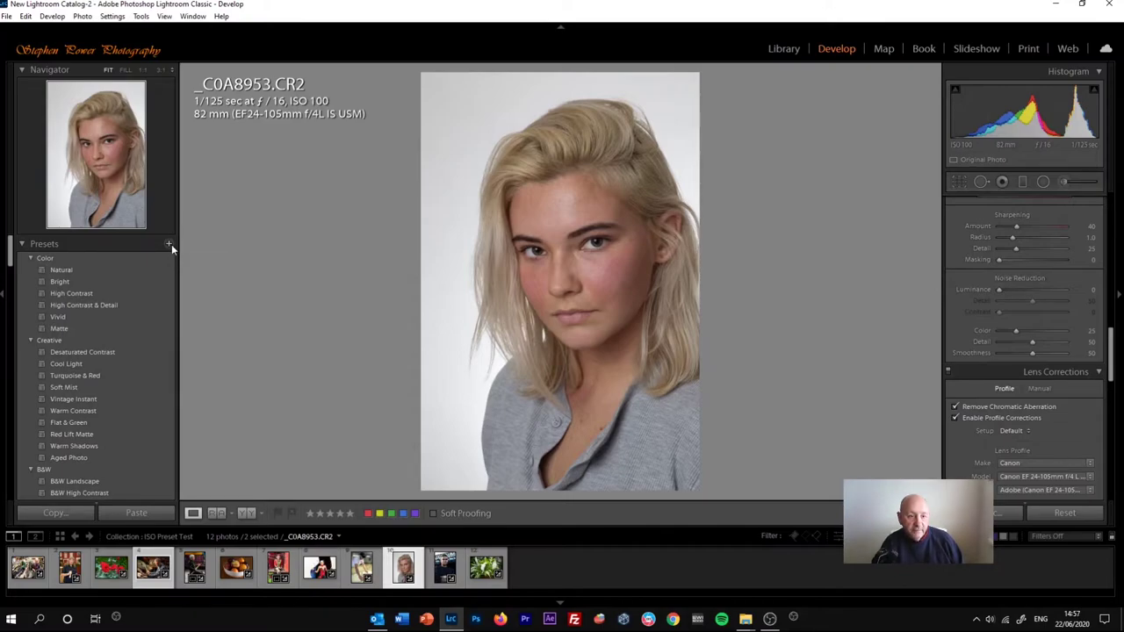
Step: Create a new noise-reduction-only develop preset named 'ISO for 5D III' and mark it ISO adaptive
left_click(171, 244)
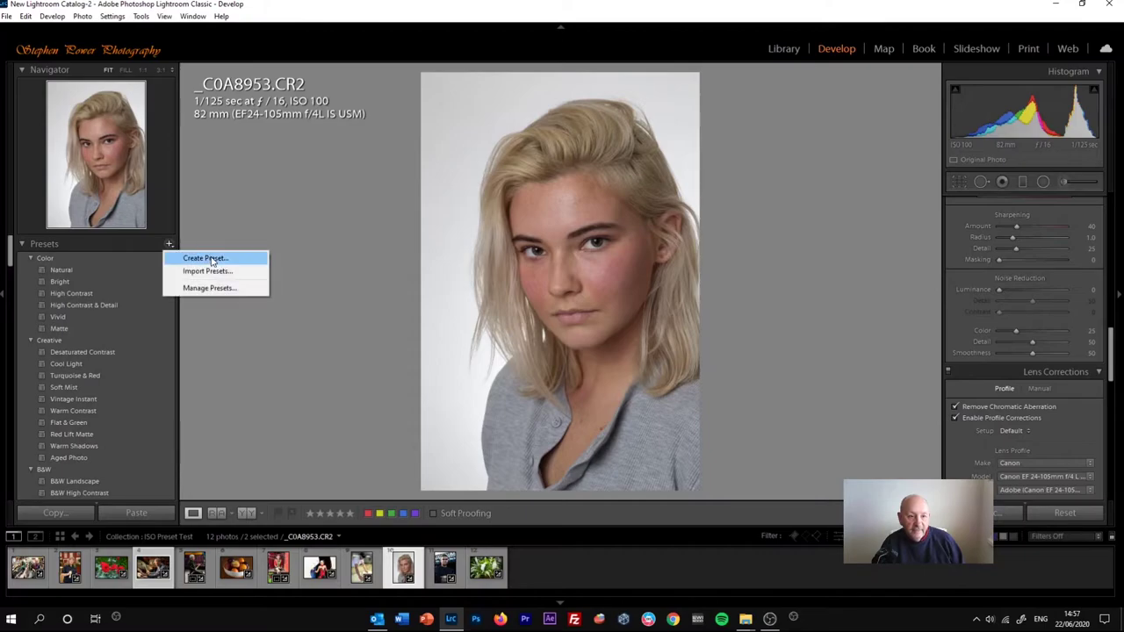
left_click(211, 259)
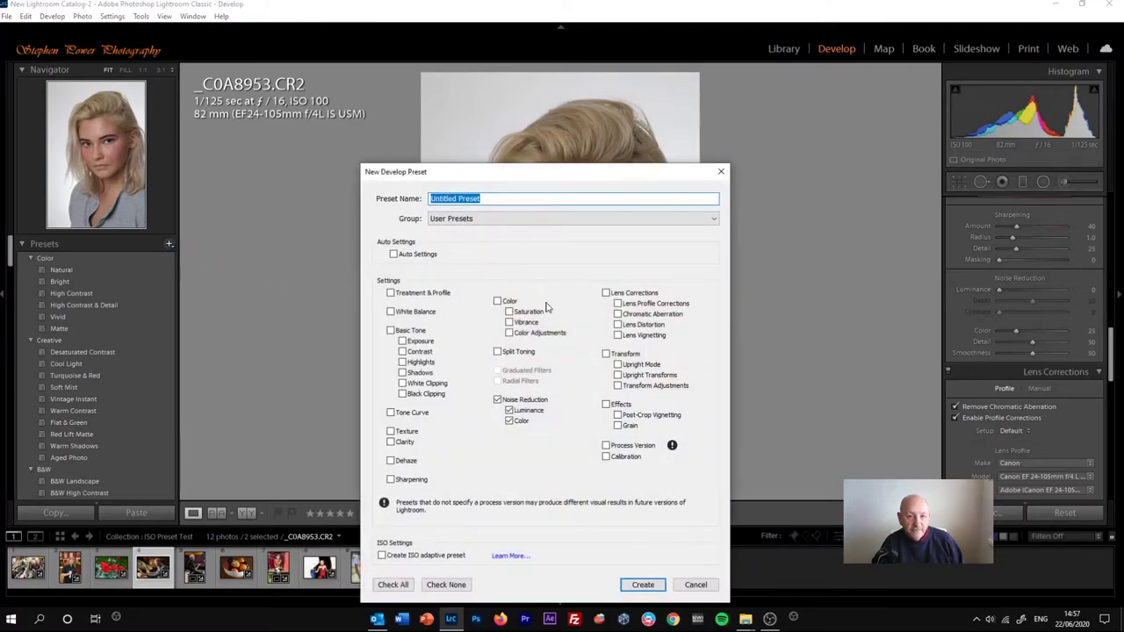
left_click_drag(549, 171, 664, 139)
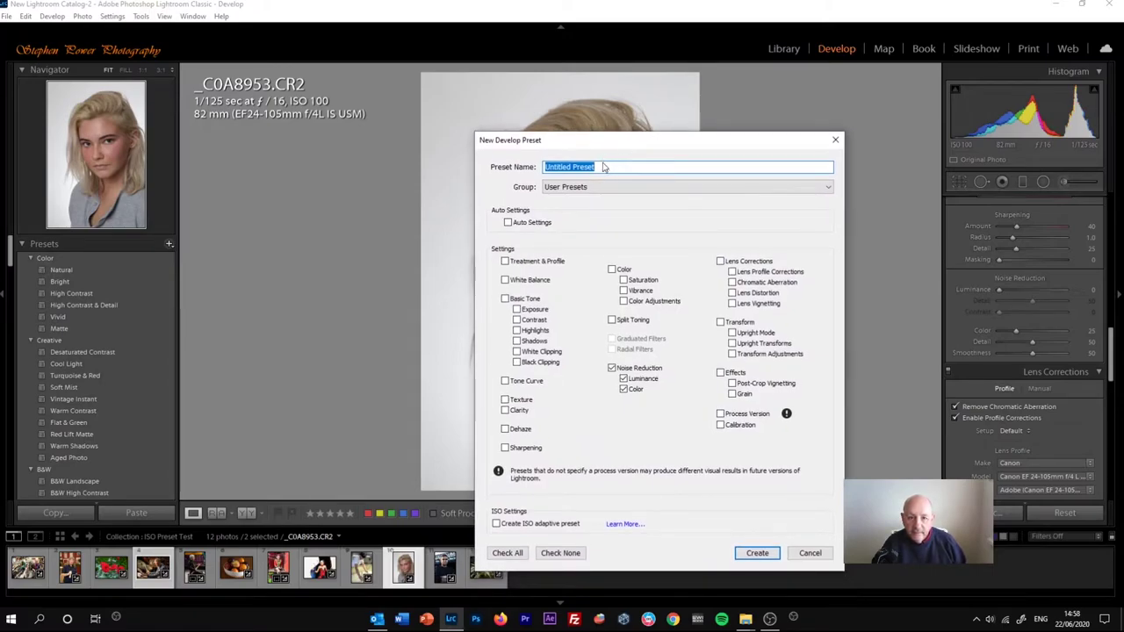
left_click_drag(602, 167, 511, 175)
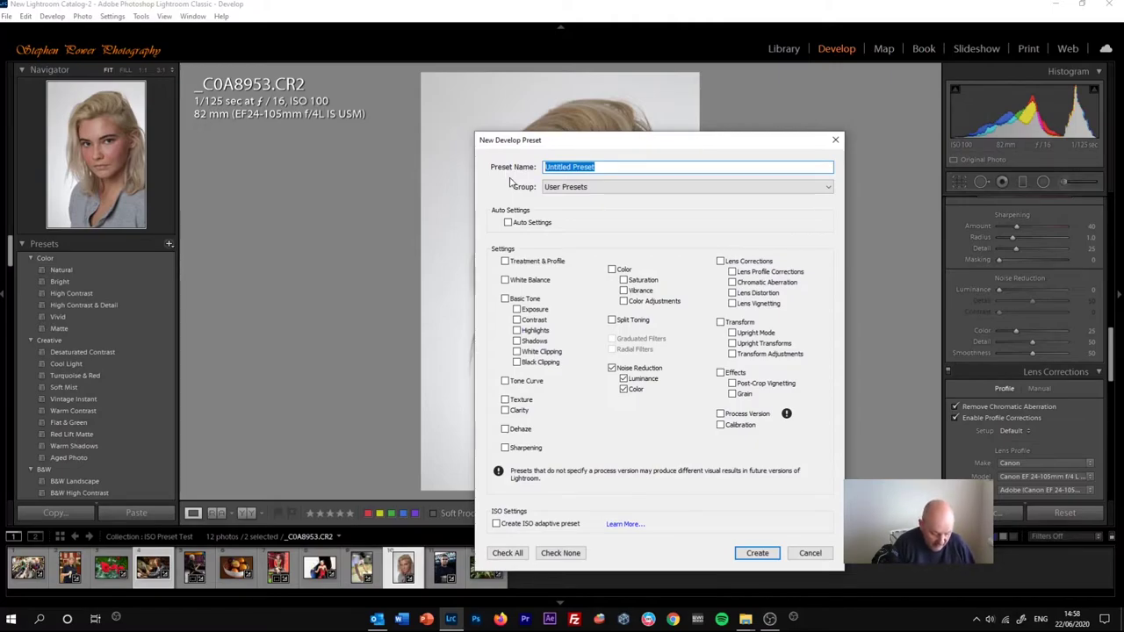
type("ISO")
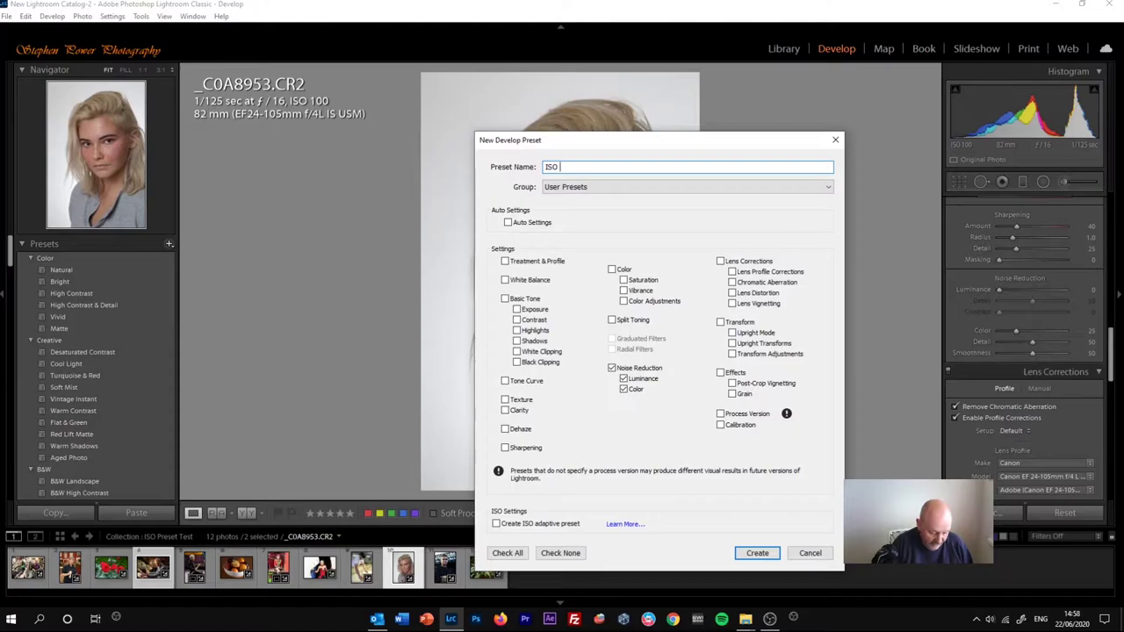
type(" for ")
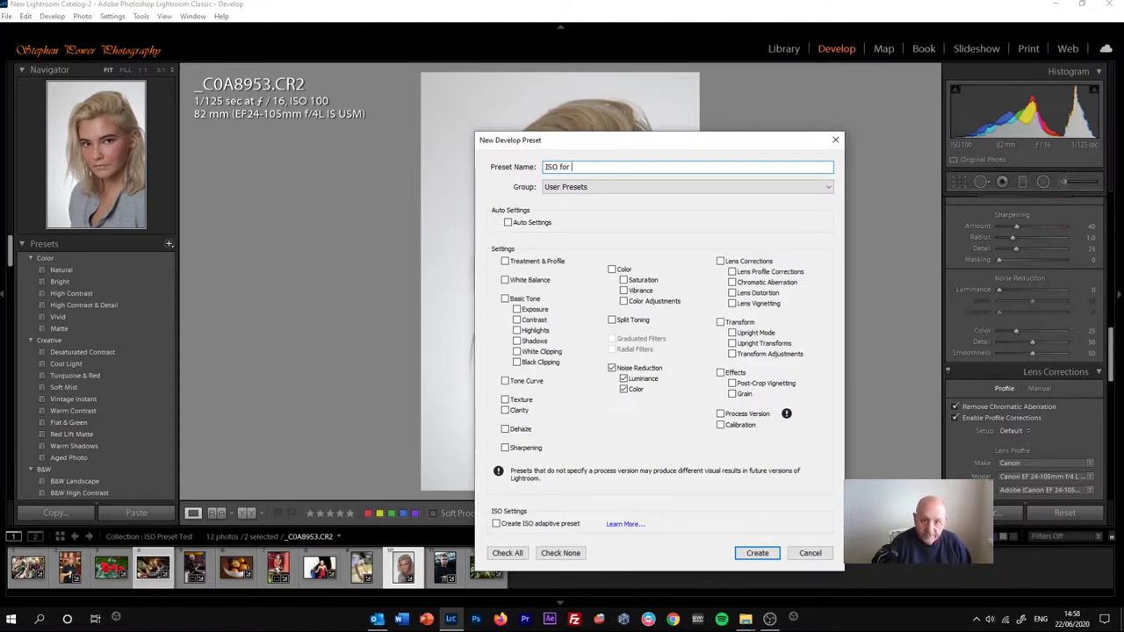
type("5D III")
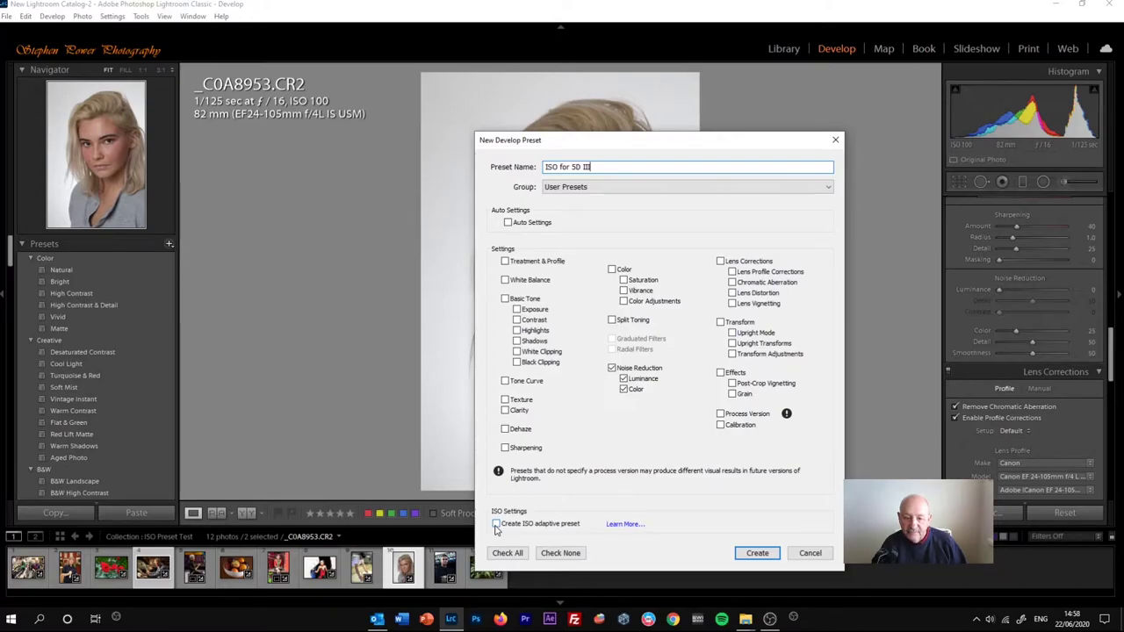
left_click(496, 525)
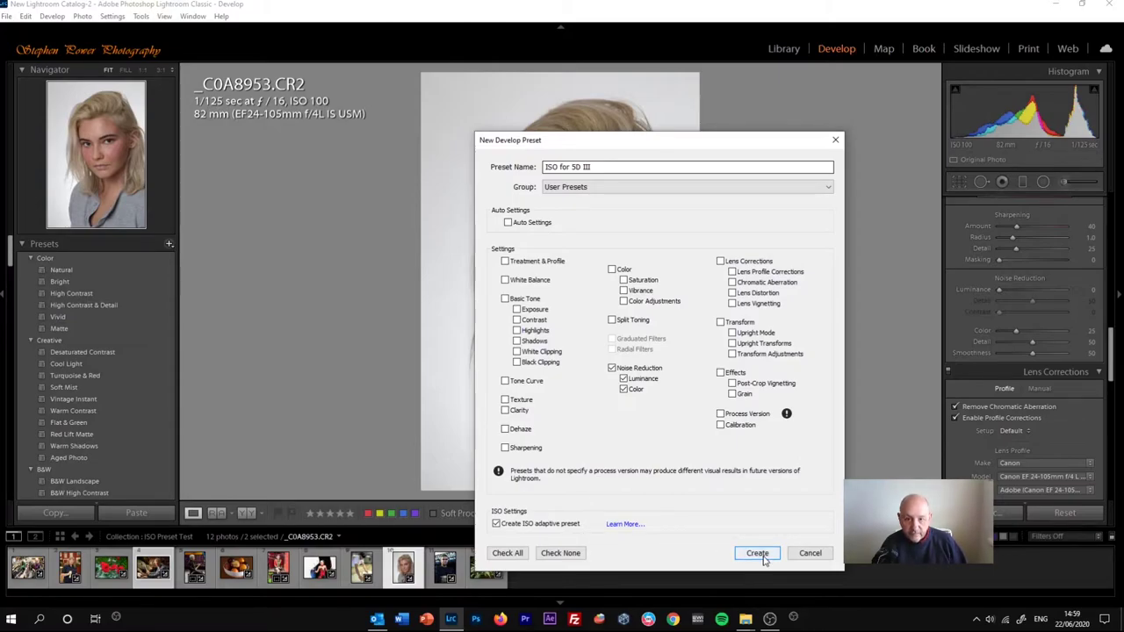
Step: Save the 'ISO for 5D III' preset and scroll the Presets panel to find it under User Presets
left_click(757, 554)
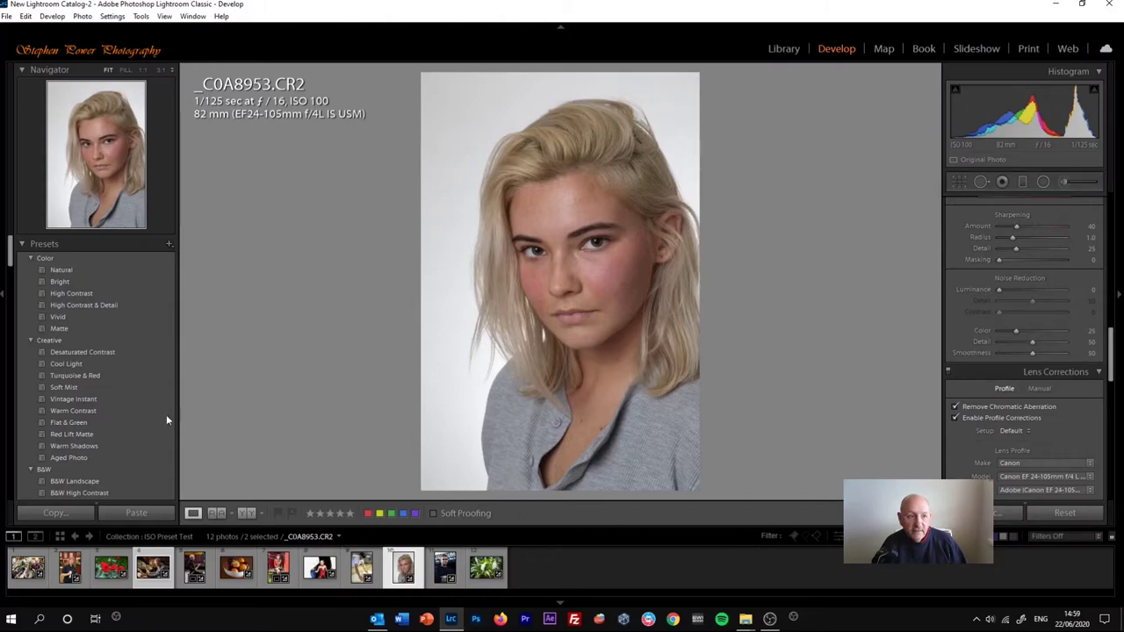
scroll(15, 287, "down", 5)
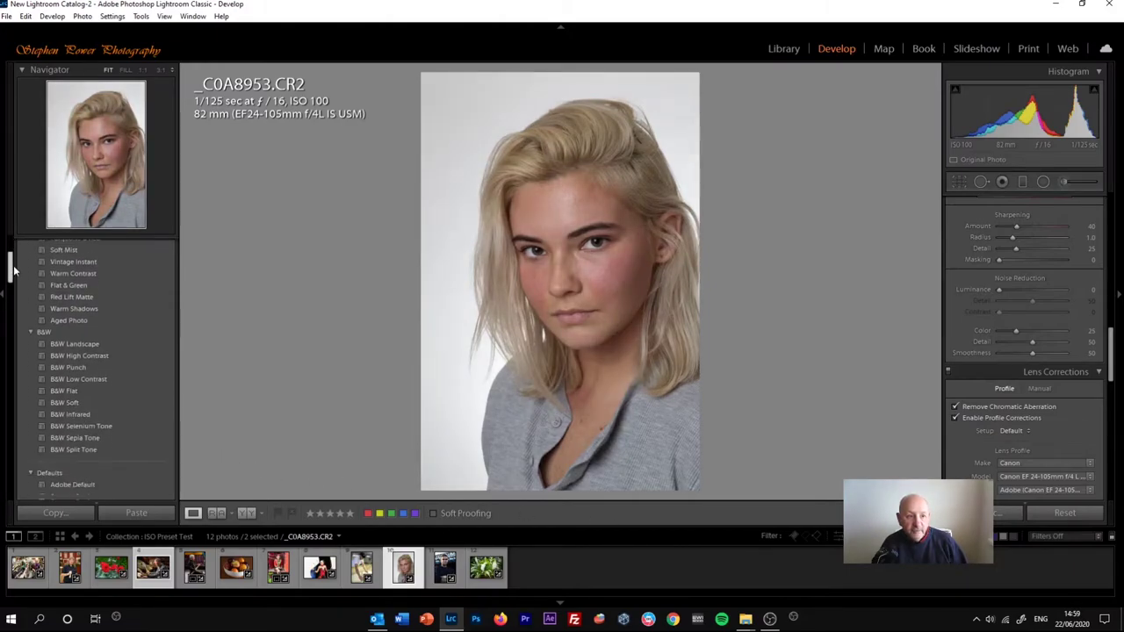
scroll(16, 298, "down", 5)
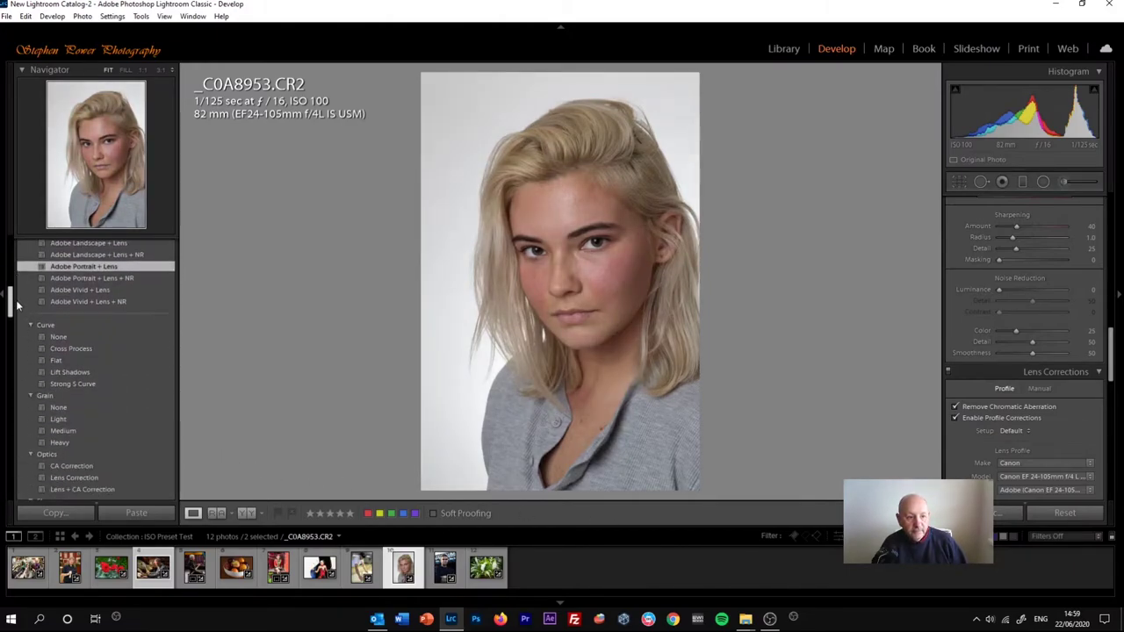
left_click_drag(16, 312, 7, 458)
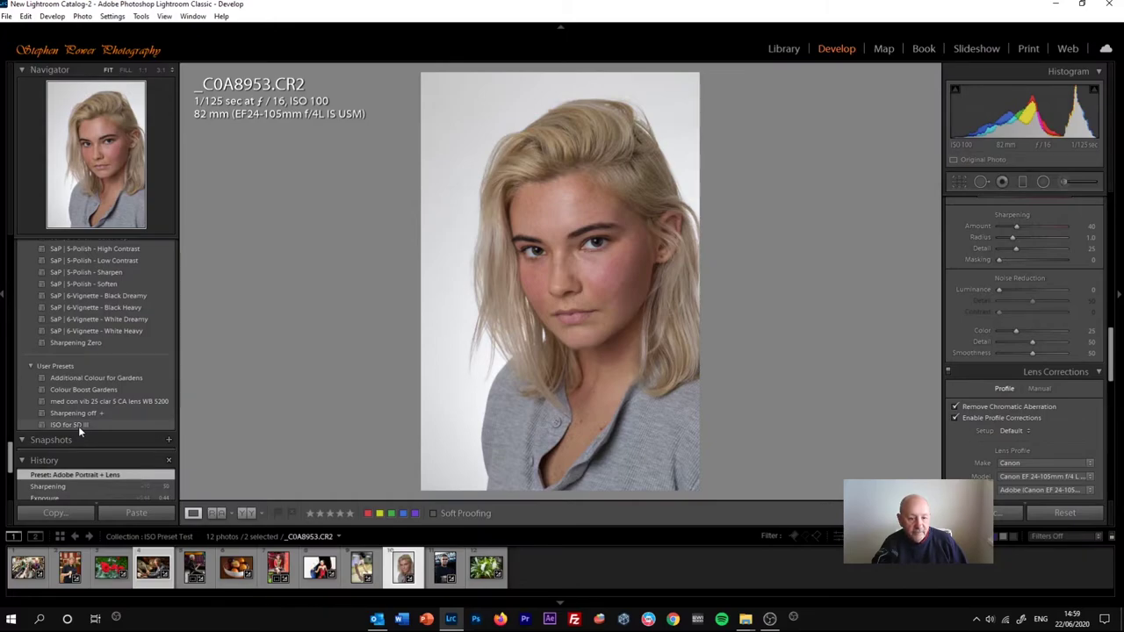
Step: Reopen the drummer photo _C0A1238.CR2 to check its noise close up
left_click(163, 562)
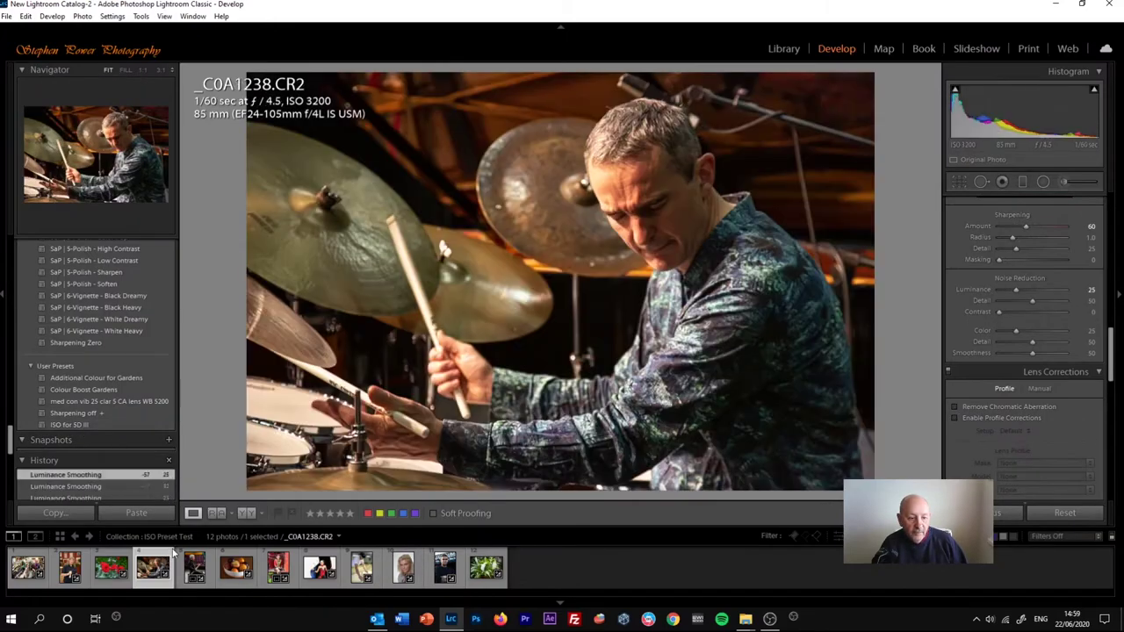
left_click(674, 233)
left_click(727, 274)
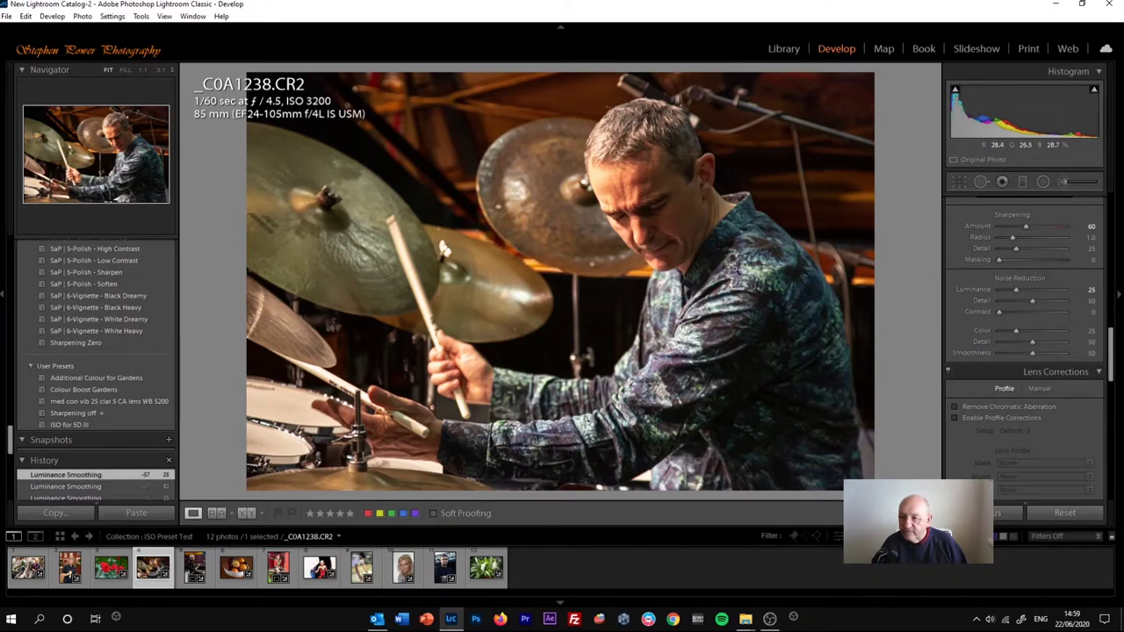
left_click(733, 270)
left_click(268, 161)
left_click(283, 146)
left_click(305, 116)
left_click_drag(363, 115, 987, 294)
Step: Zoom to 1:1 on the drummer's face and apply 'ISO for 5D III', restoring Luminance 25
left_click(702, 332)
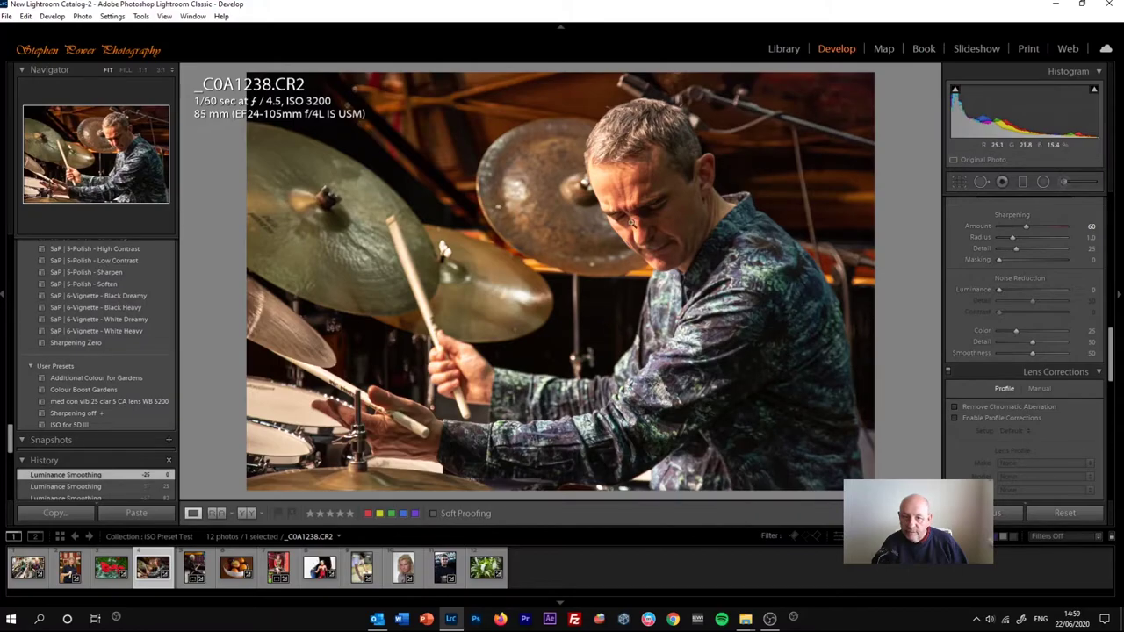
left_click(599, 247)
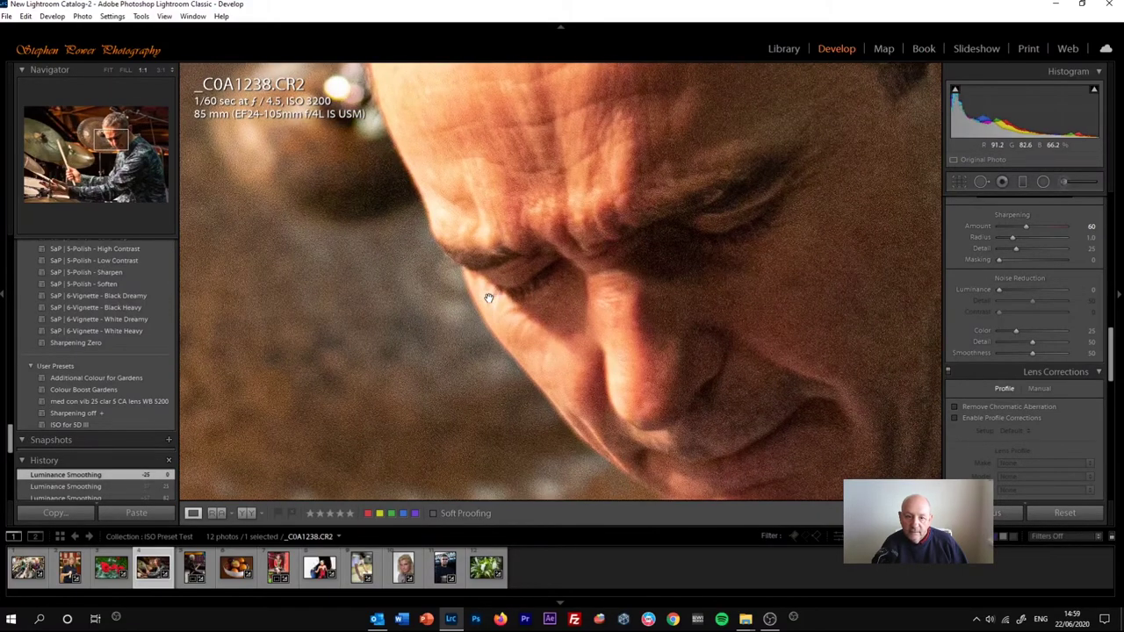
left_click_drag(489, 296, 607, 276)
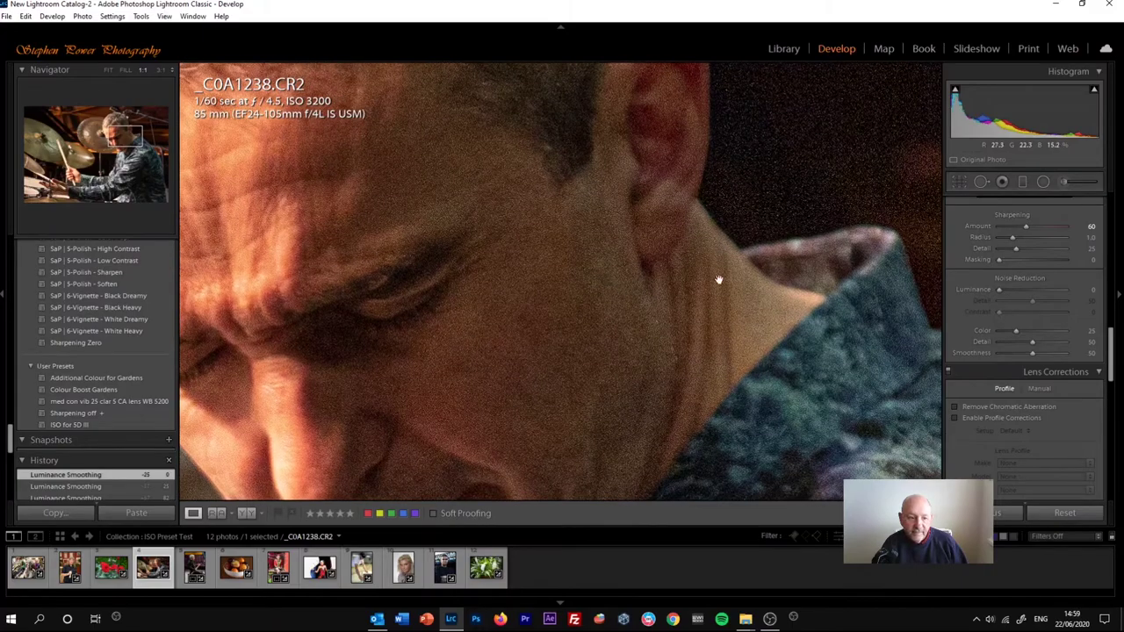
left_click(100, 425)
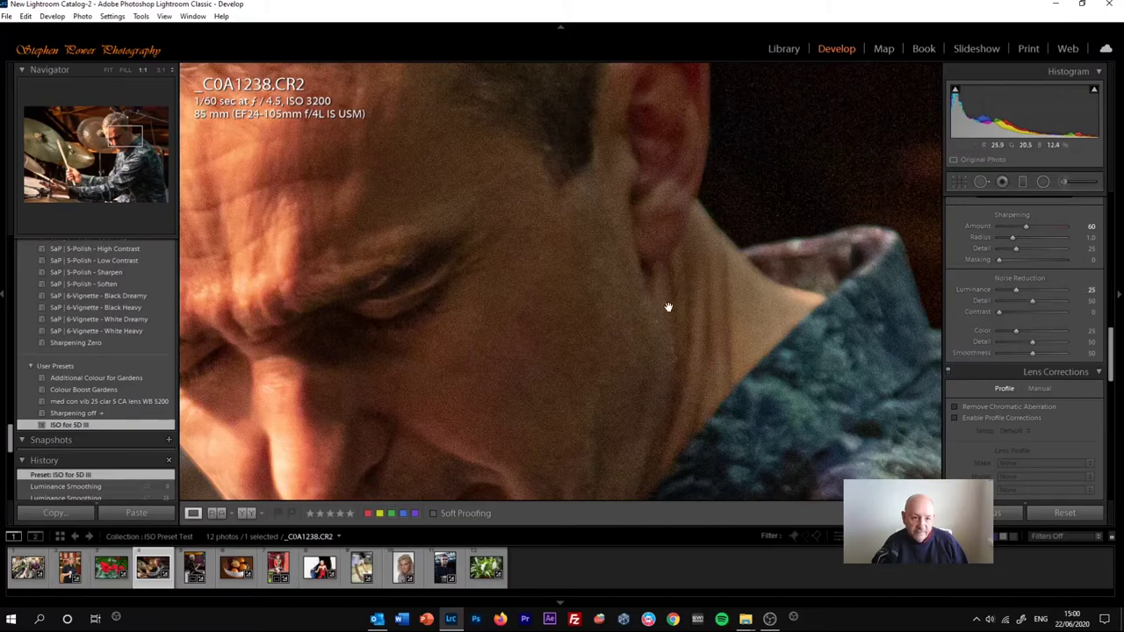
Step: Switch the drummer photo between Fit and close-up views, ending on the whole photo
left_click(623, 309)
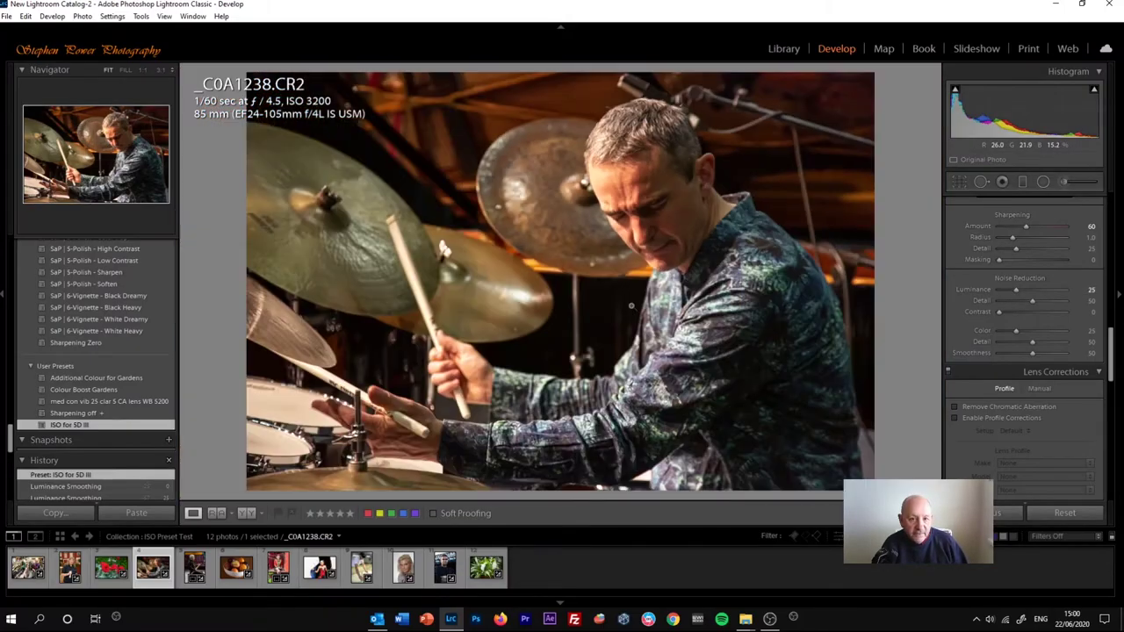
left_click(630, 305)
left_click(574, 415)
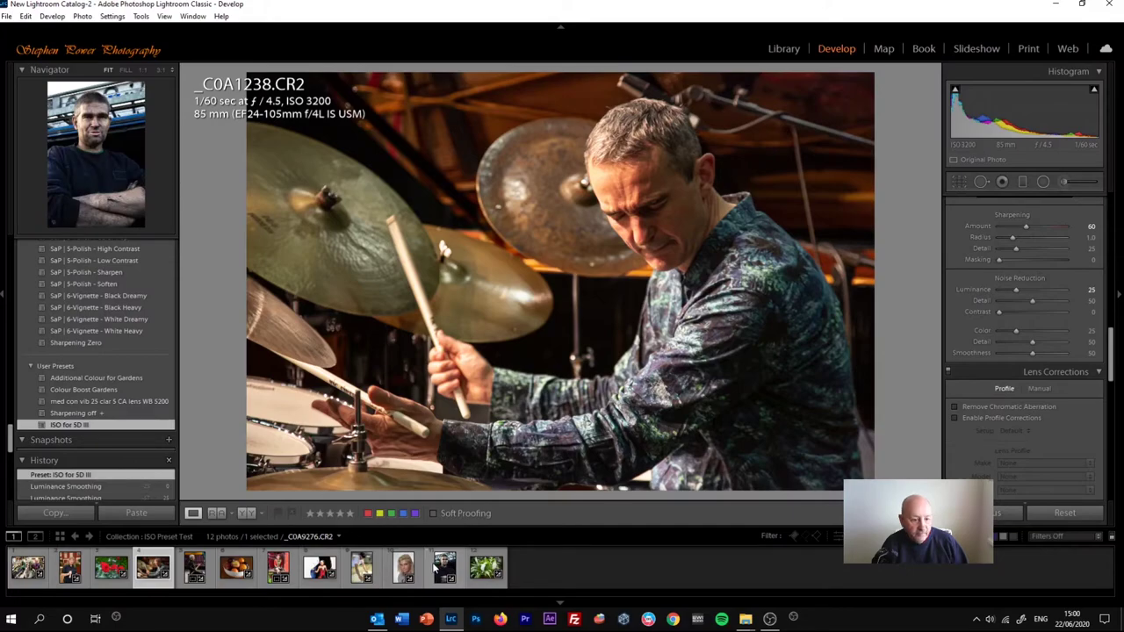
Step: Open saxophonist photo _C0A1267.CR2, check his hair at 1:1, apply 'ISO for 5D III', and fit it to view
left_click(202, 567)
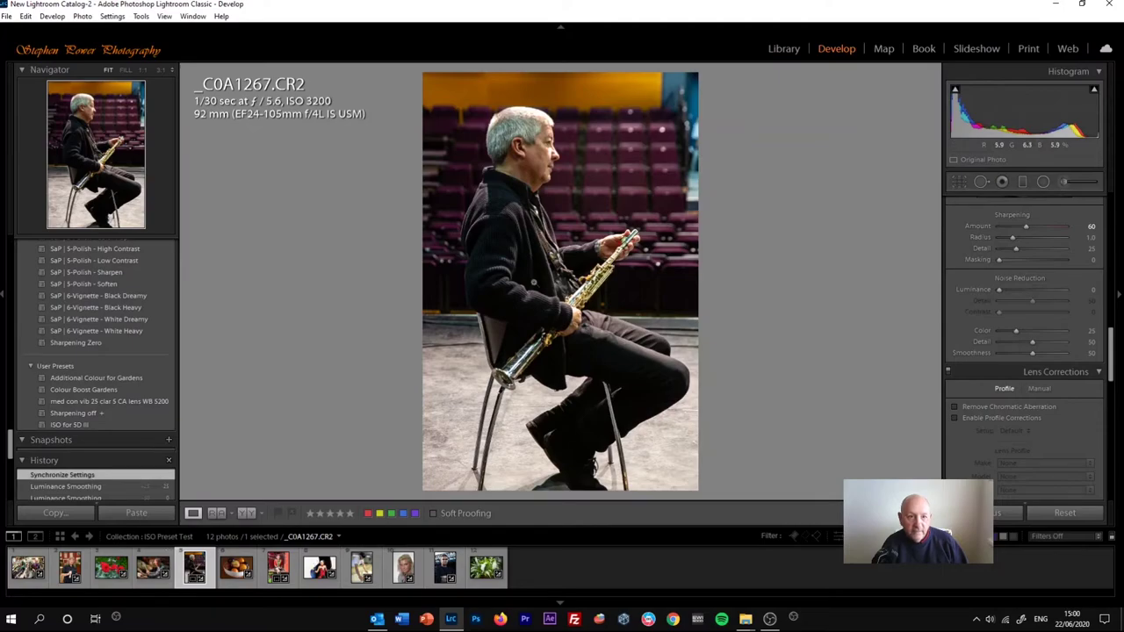
left_click(538, 155)
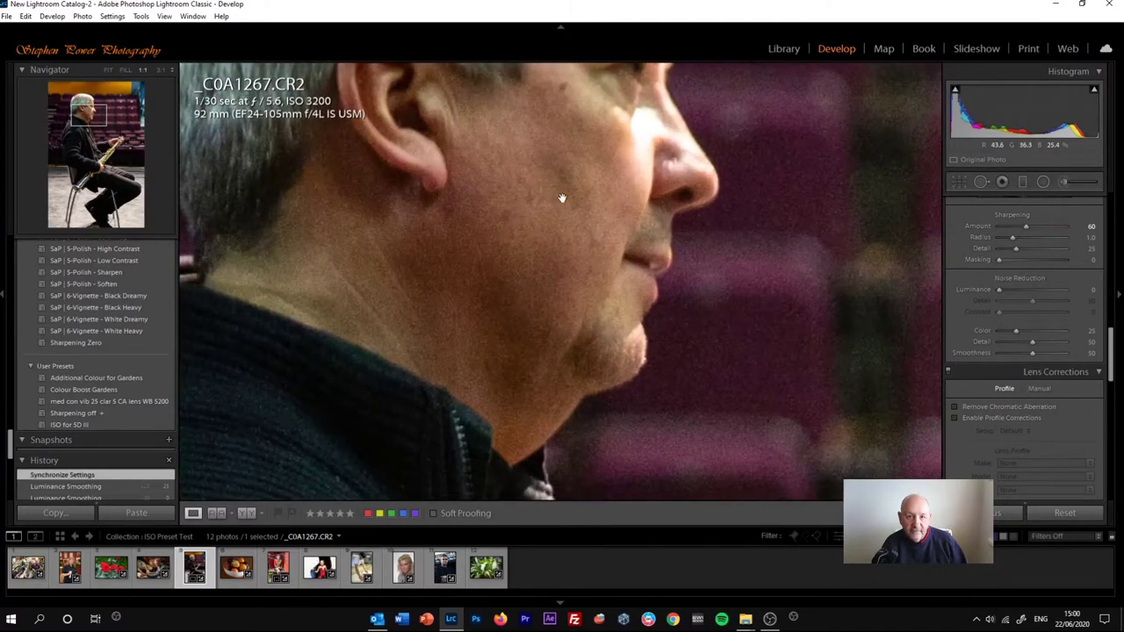
left_click_drag(541, 187, 564, 264)
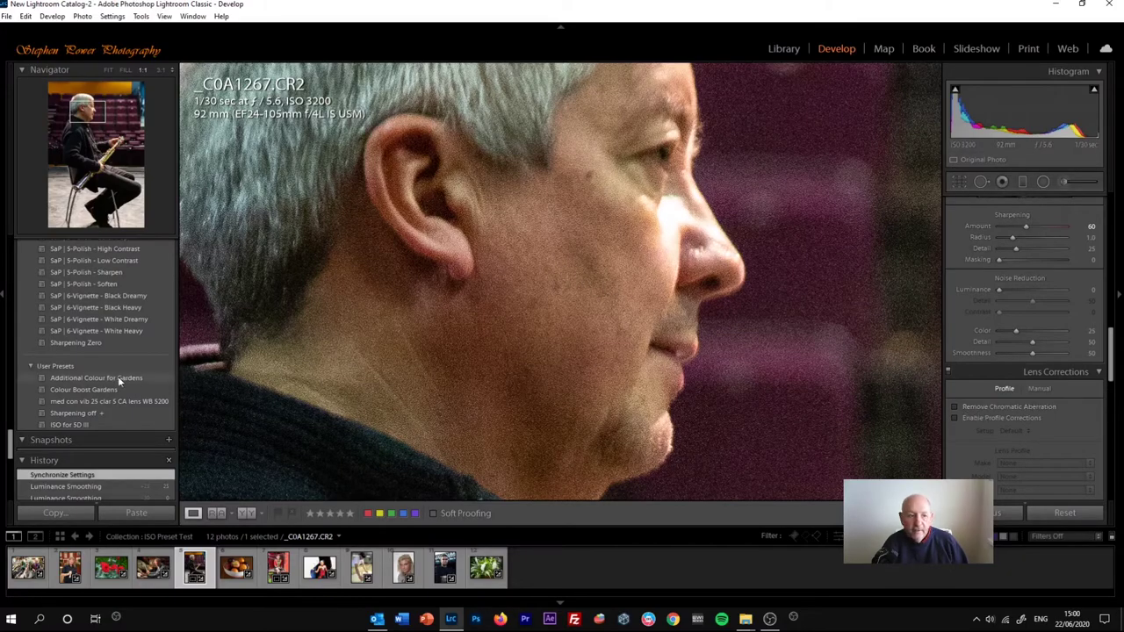
left_click(94, 424)
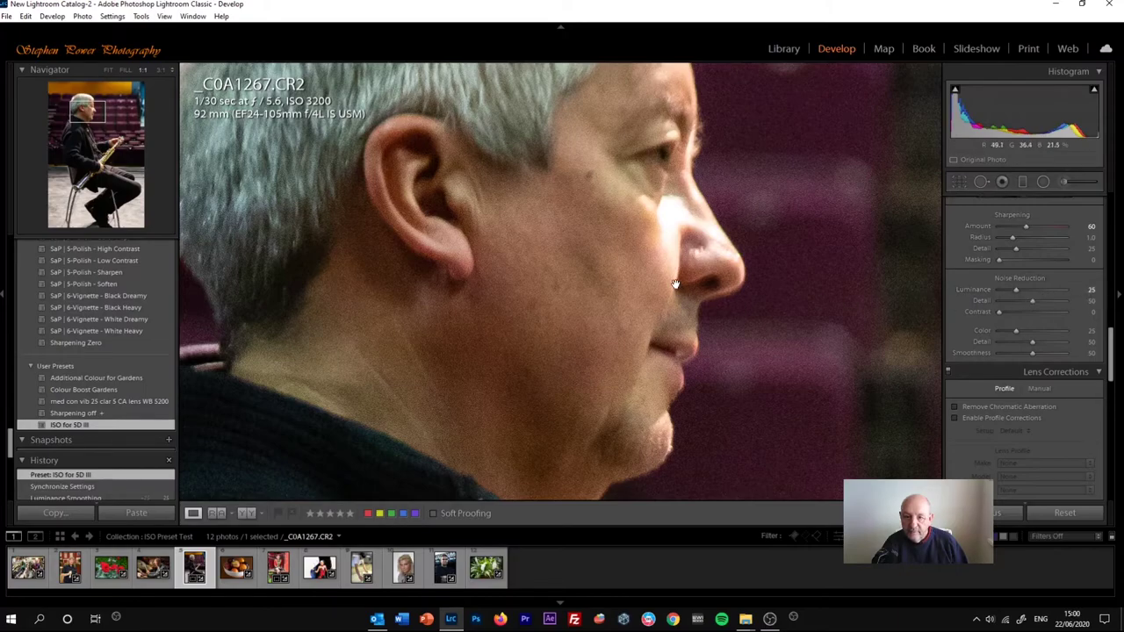
left_click(590, 337)
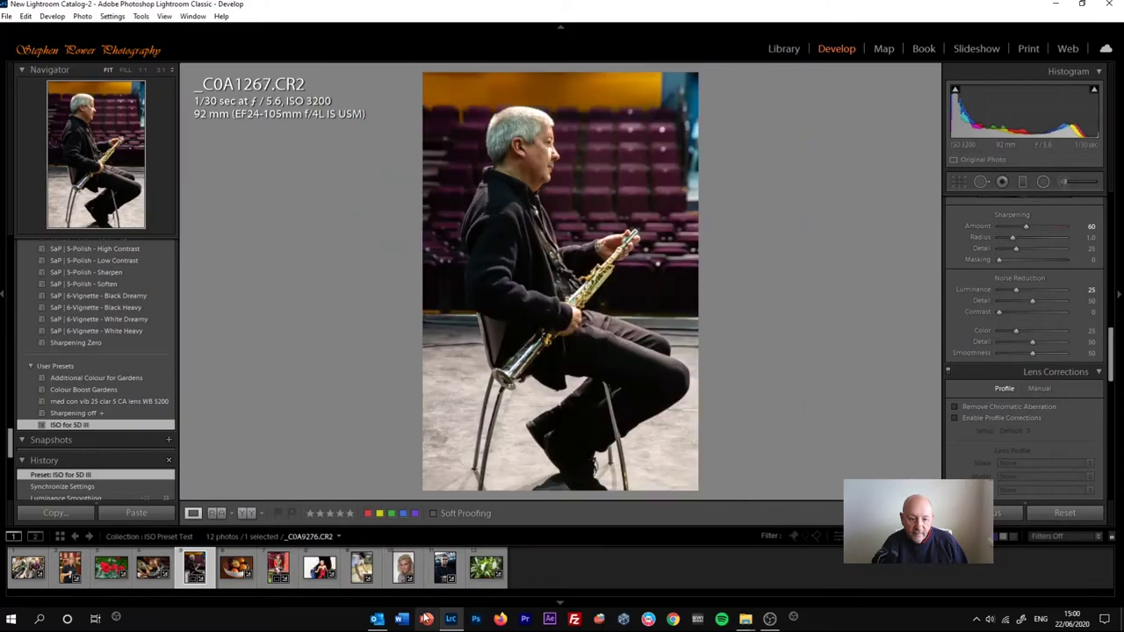
Step: Apply 'ISO for 5D III' to the ISO 400 crossed-arms portrait (Luminance 10) and ISO 800 _C0A0317.CR2 (Luminance 15)
left_click(444, 571)
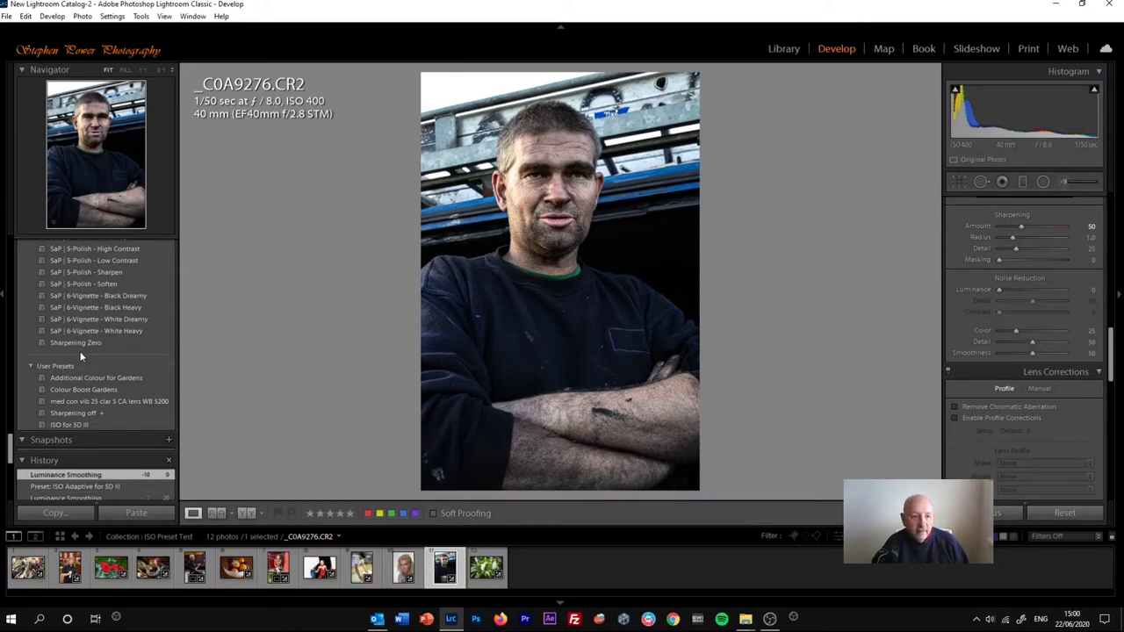
left_click(87, 425)
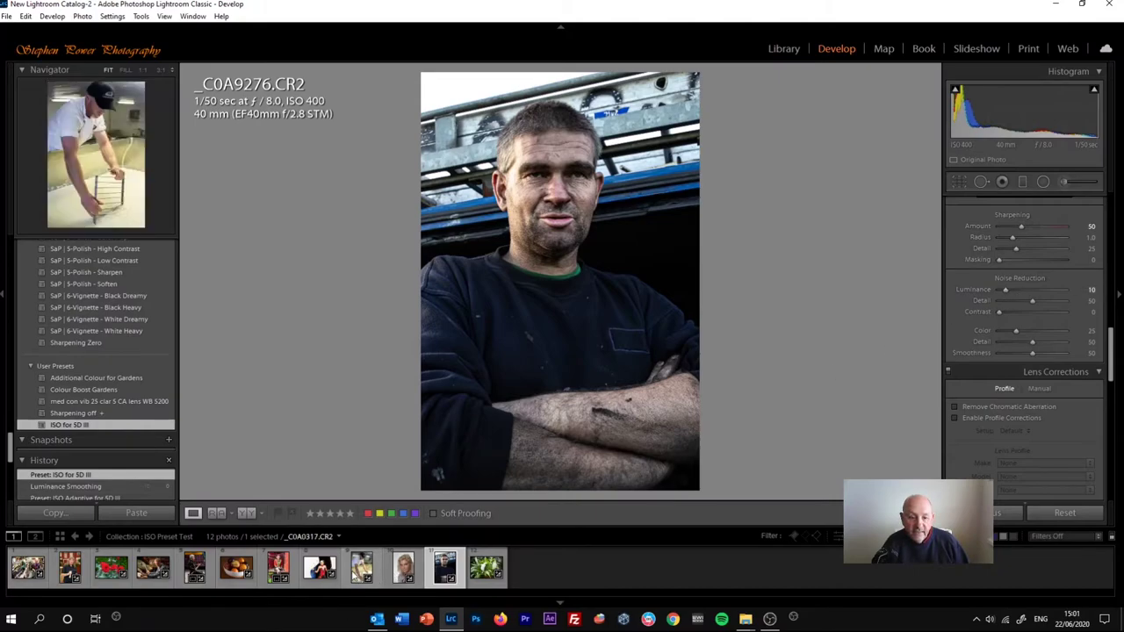
left_click(352, 571)
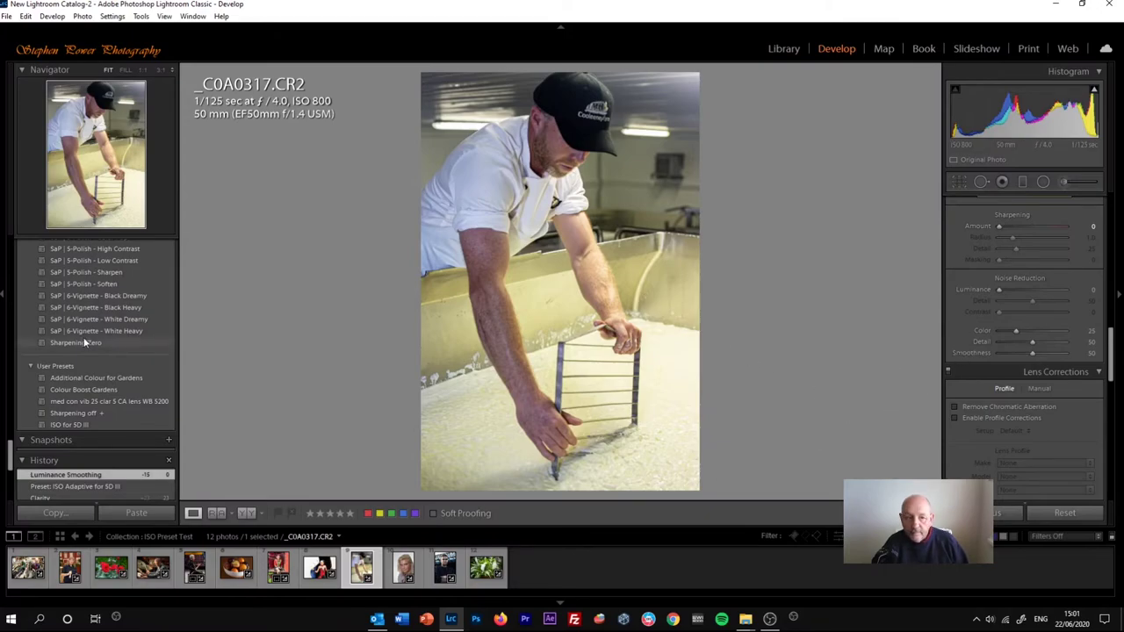
left_click(86, 426)
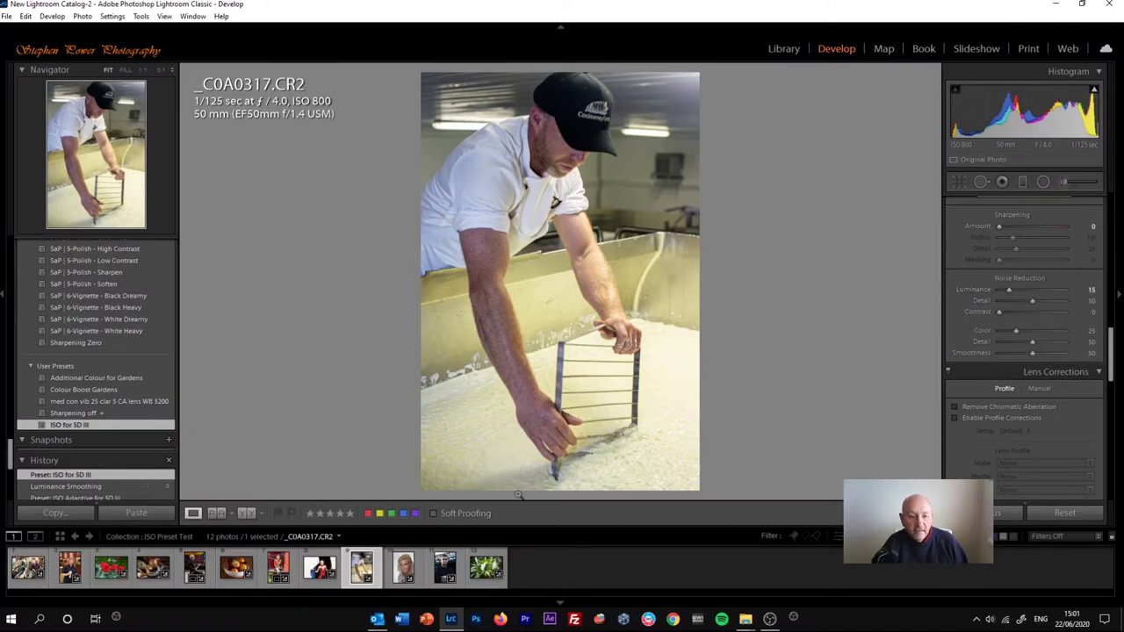
Step: Apply 'ISO for 5D III' to the ISO 400 red-dress dancer (Luminance 10) and fruit bowl 39BQ3879-Edit.tif (Luminance 0)
left_click(322, 564)
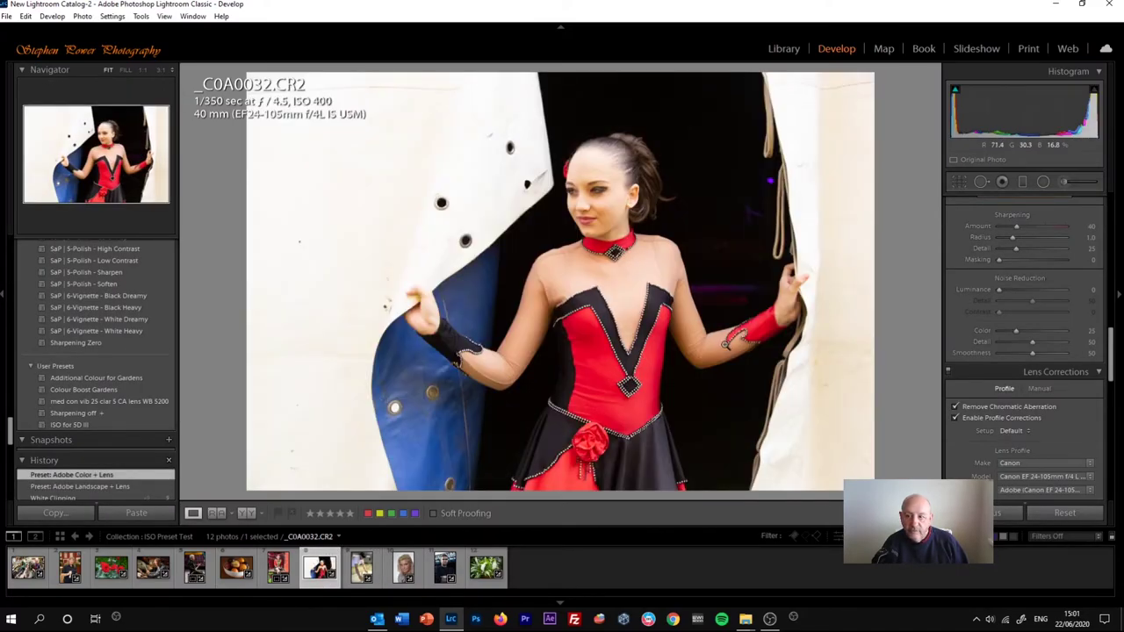
left_click(74, 424)
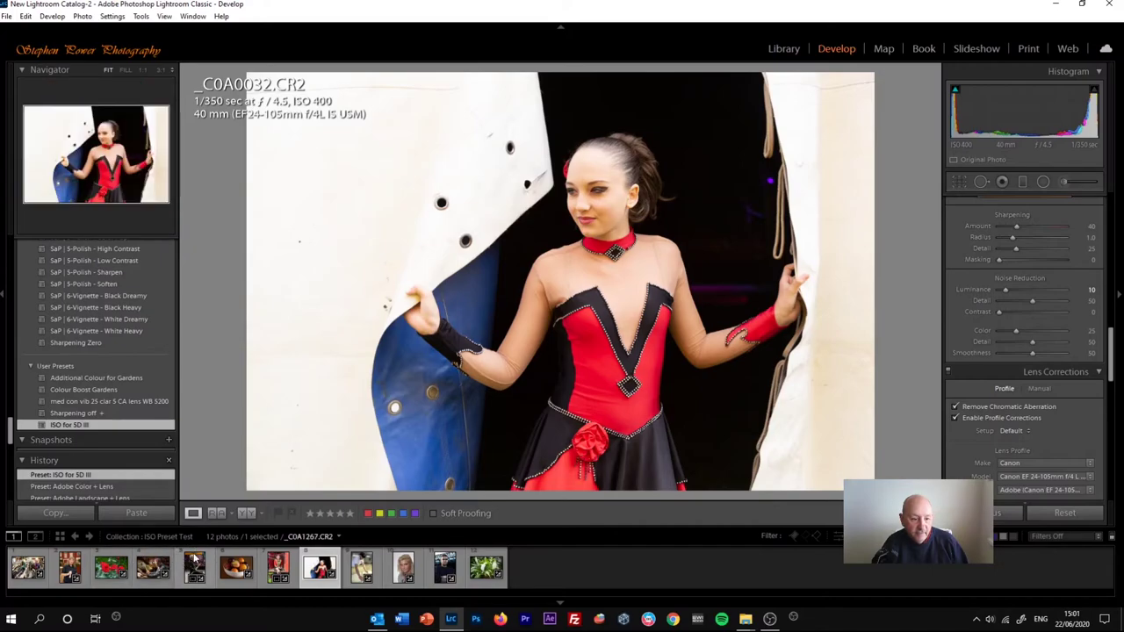
left_click(235, 567)
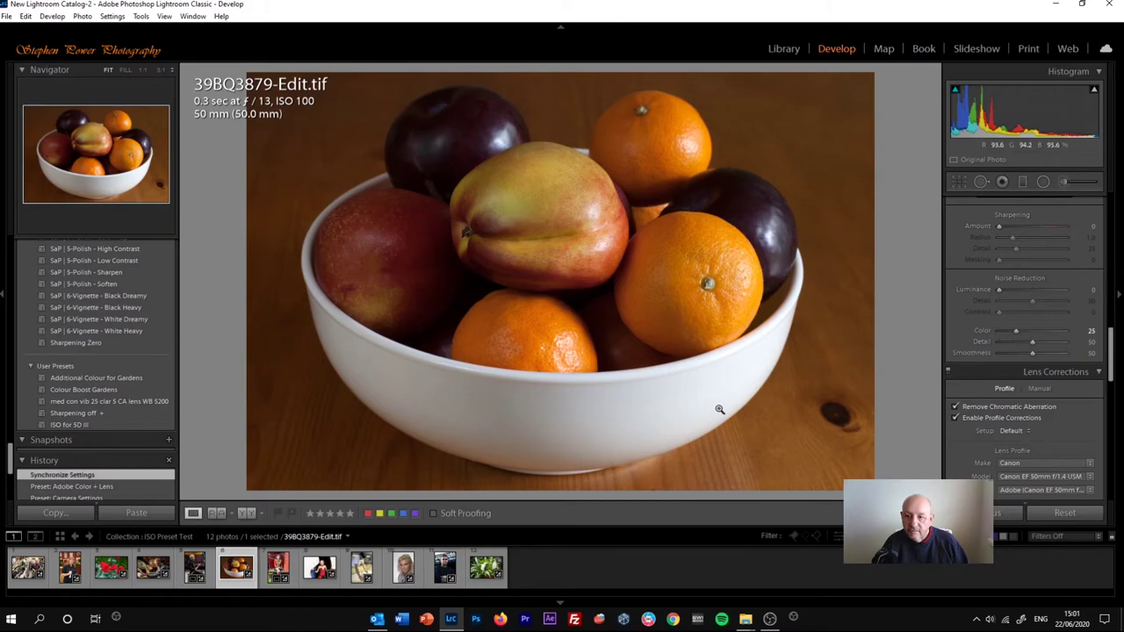
left_click(119, 425)
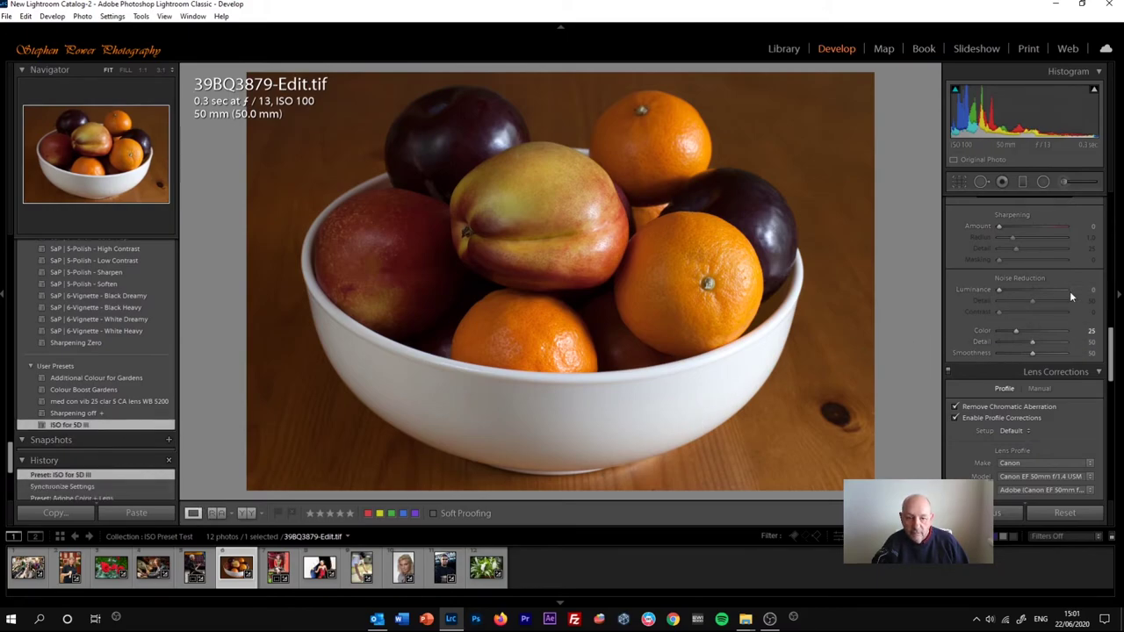
Step: Apply the 'ISO for 5D III' preset to flower photo _C0A6303.CR2, giving Luminance 5 at ISO 200
left_click(488, 557)
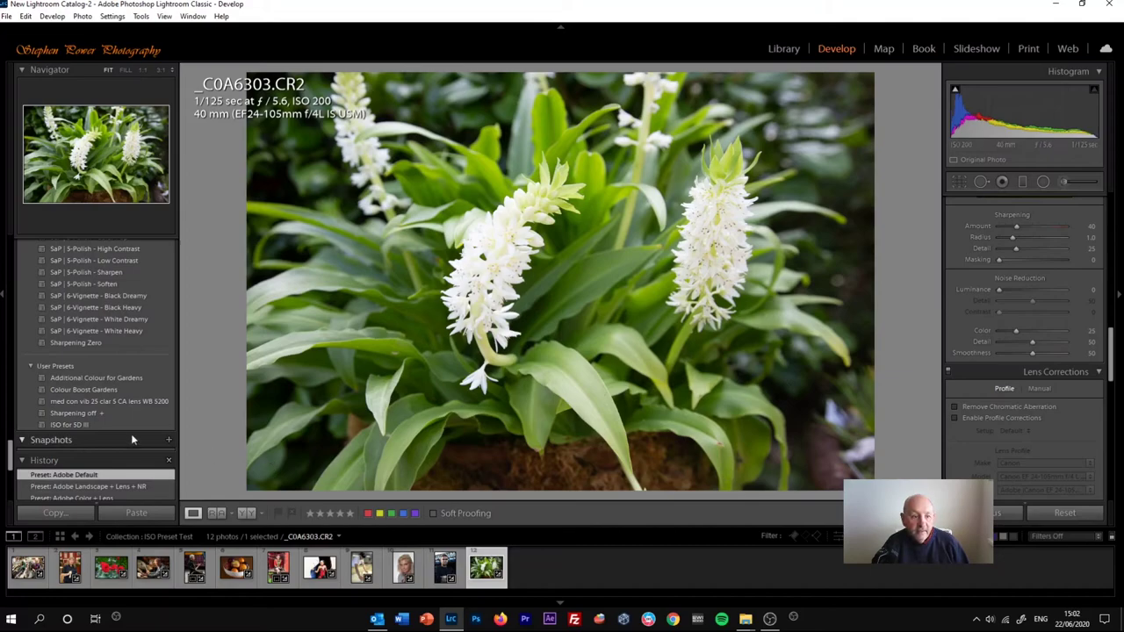
left_click(100, 426)
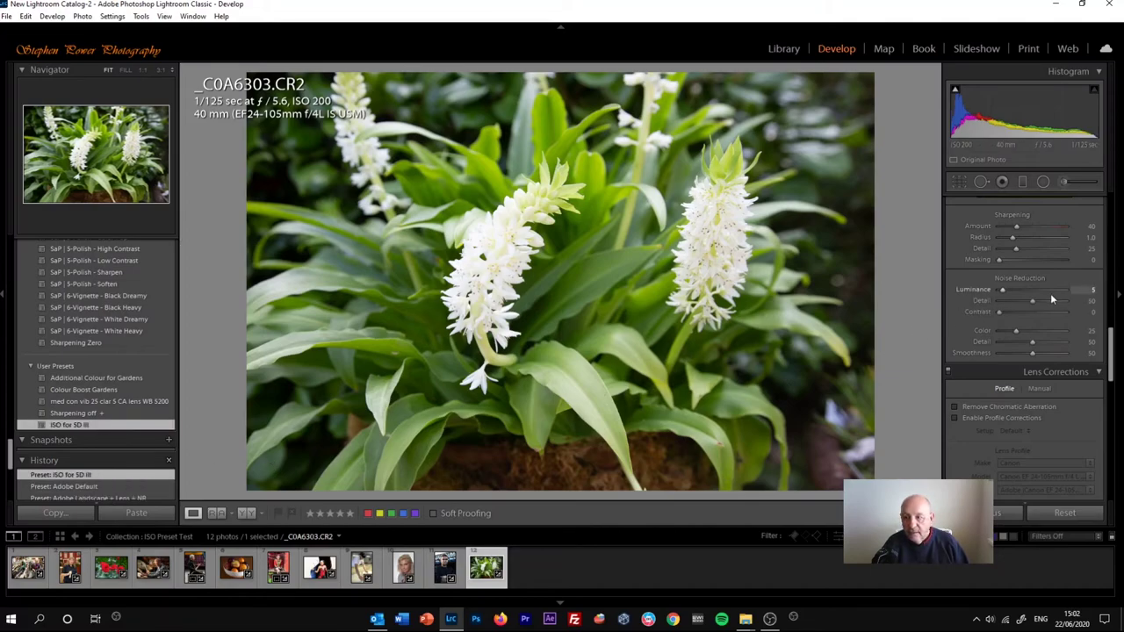